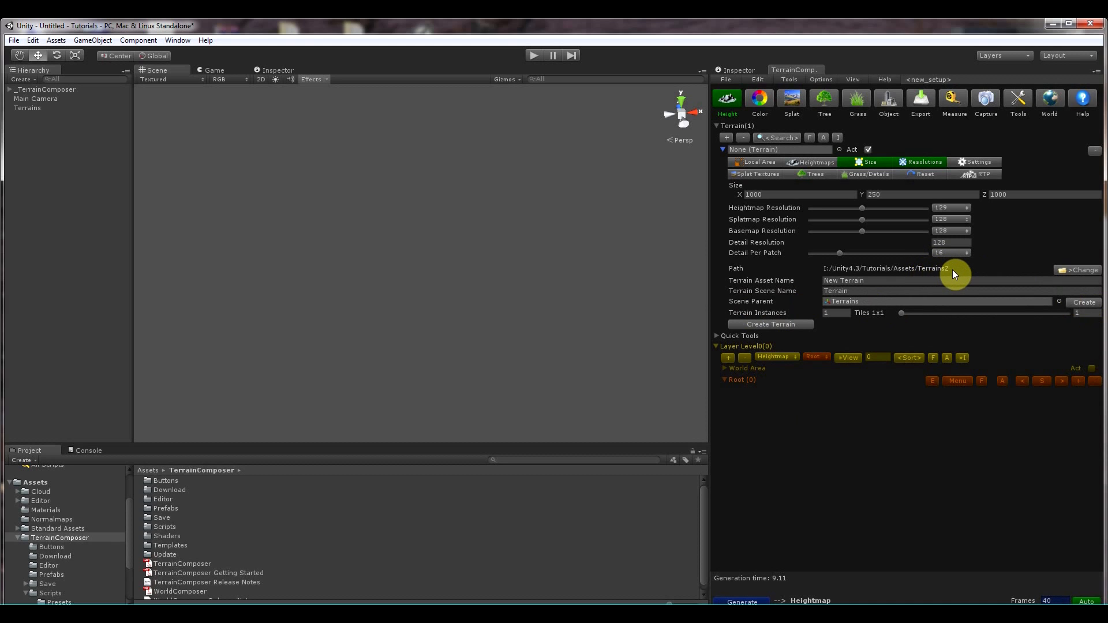
Create the terrain and add a heightmap layer to it, opening the layer's Height Select filter for editing
{"action": "left_click", "coordinate": [789, 326]}
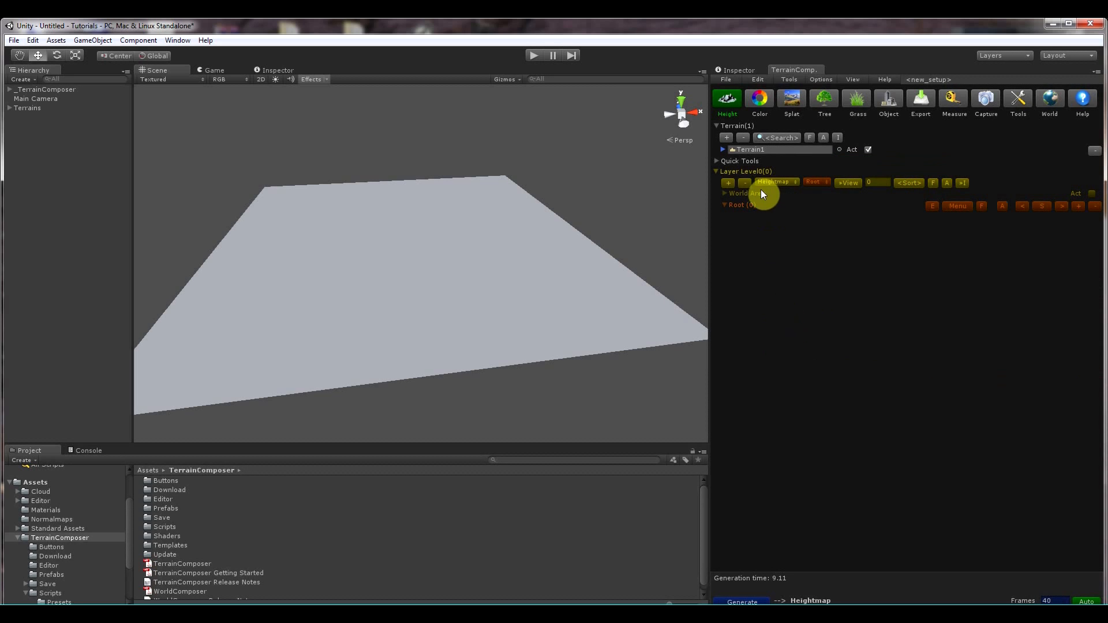
{"action": "left_click", "coordinate": [729, 182]}
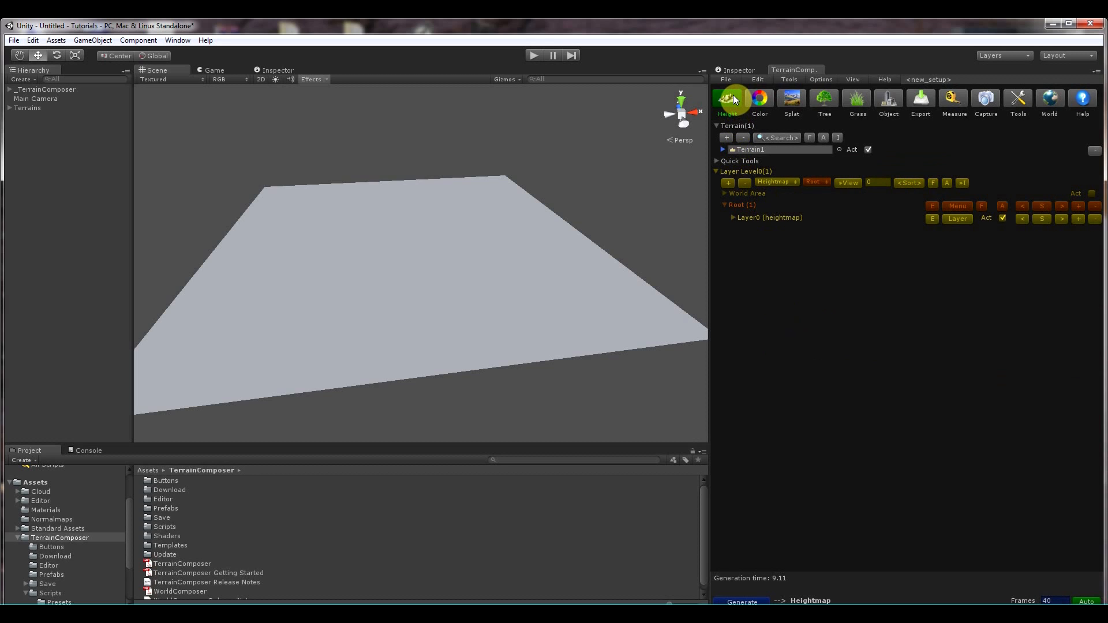
{"action": "left_click", "coordinate": [736, 218]}
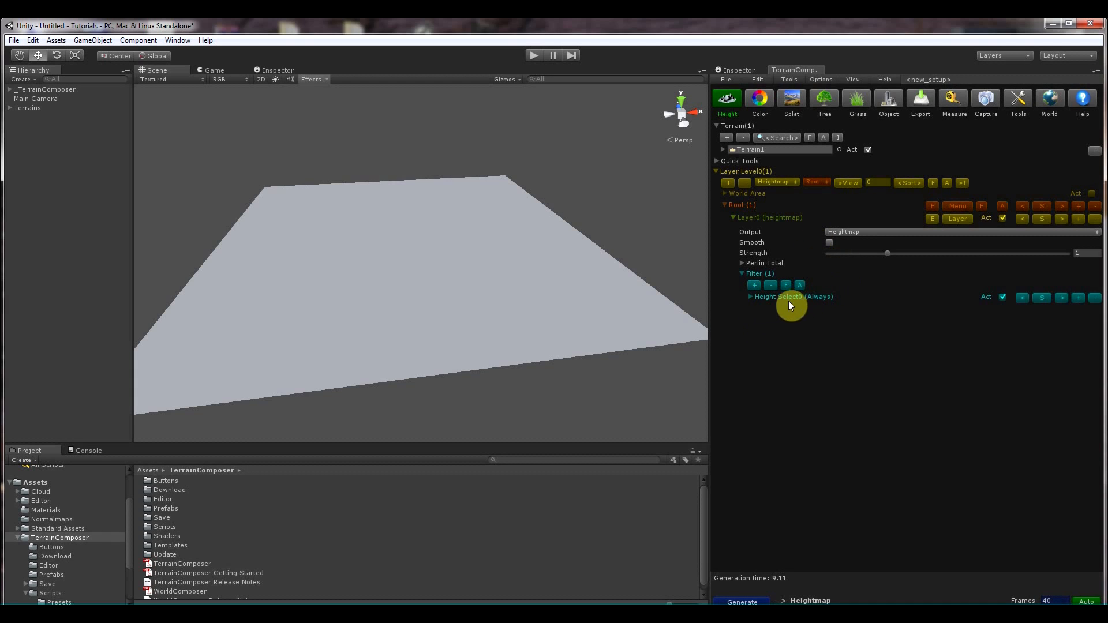
{"action": "left_click", "coordinate": [750, 297]}
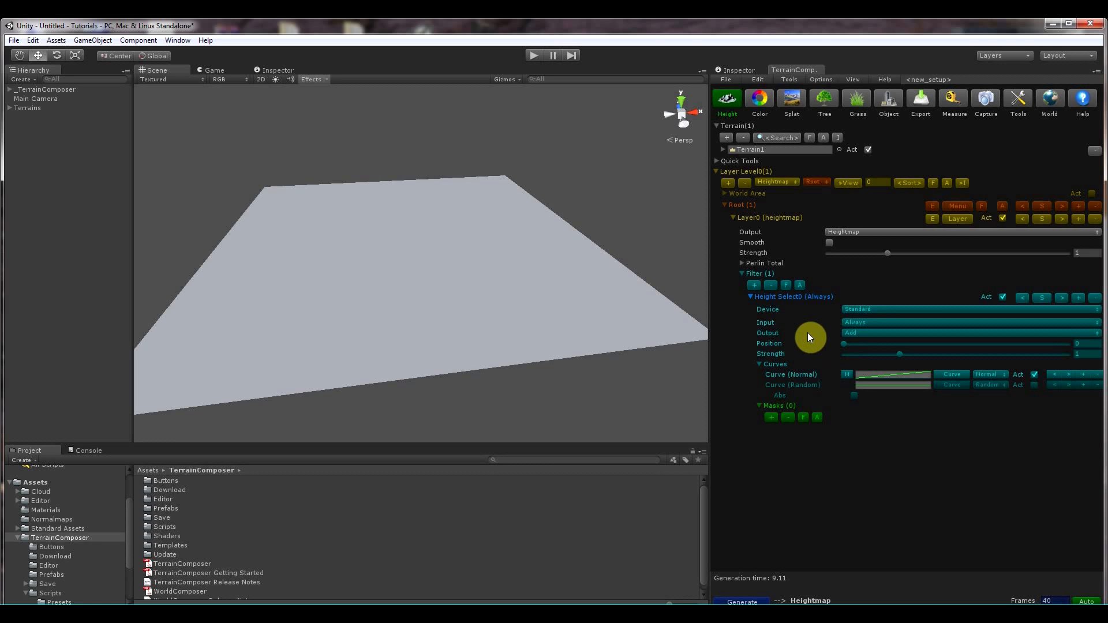
Review the filter's Output modes, and in Photoshop view the square.raw and circle.raw heightmap images
{"action": "left_click", "coordinate": [851, 334]}
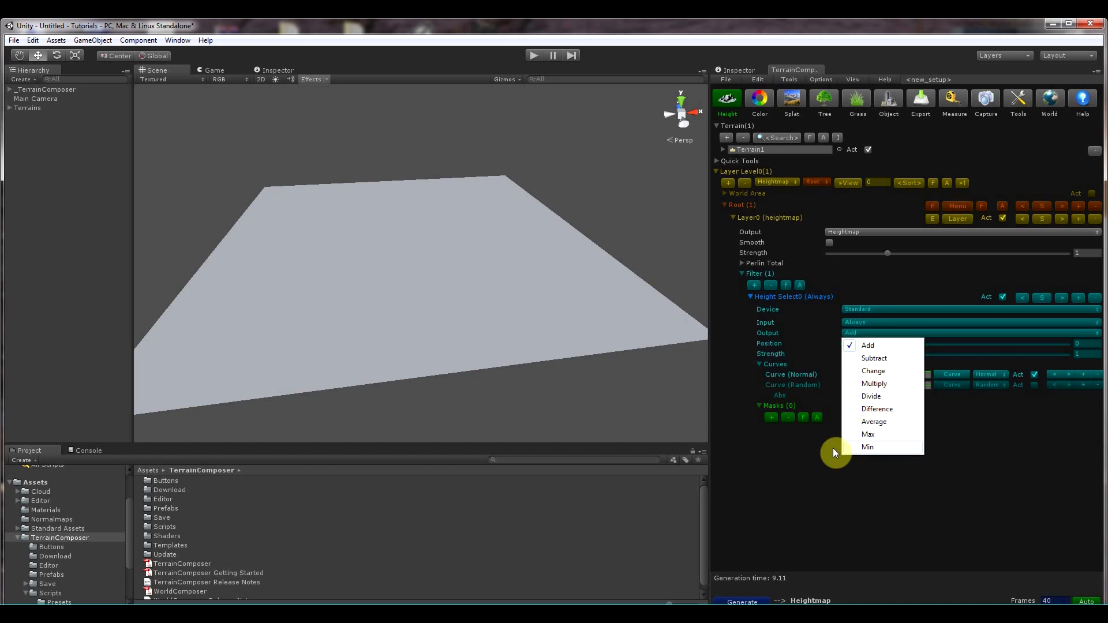
{"action": "left_click", "coordinate": [790, 448]}
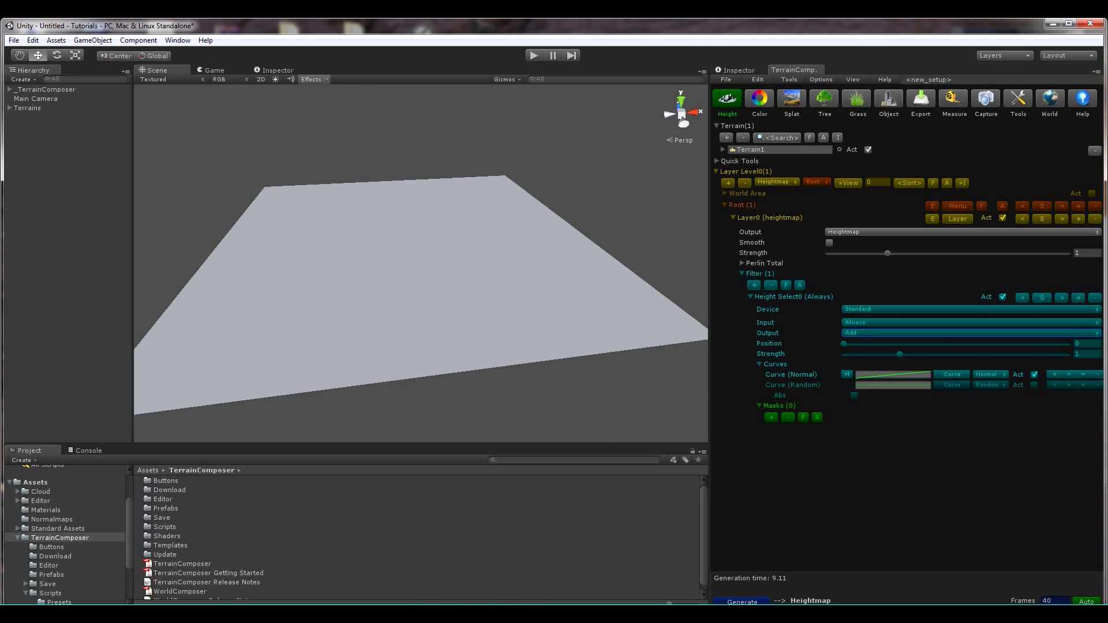
{"action": "left_click", "coordinate": [337, 615]}
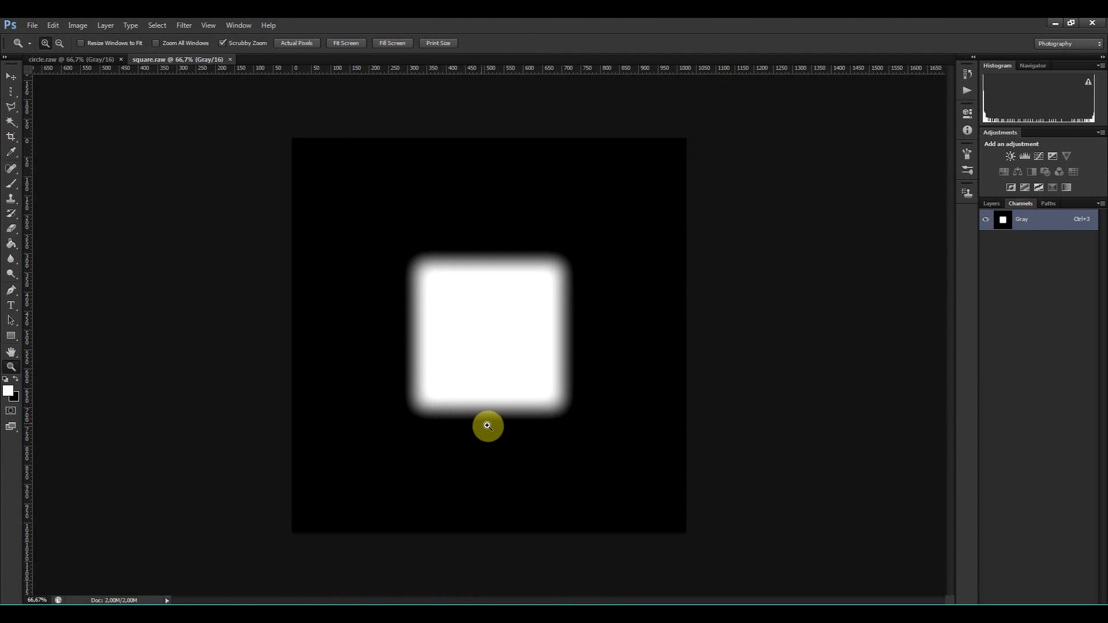
{"action": "left_click", "coordinate": [80, 58]}
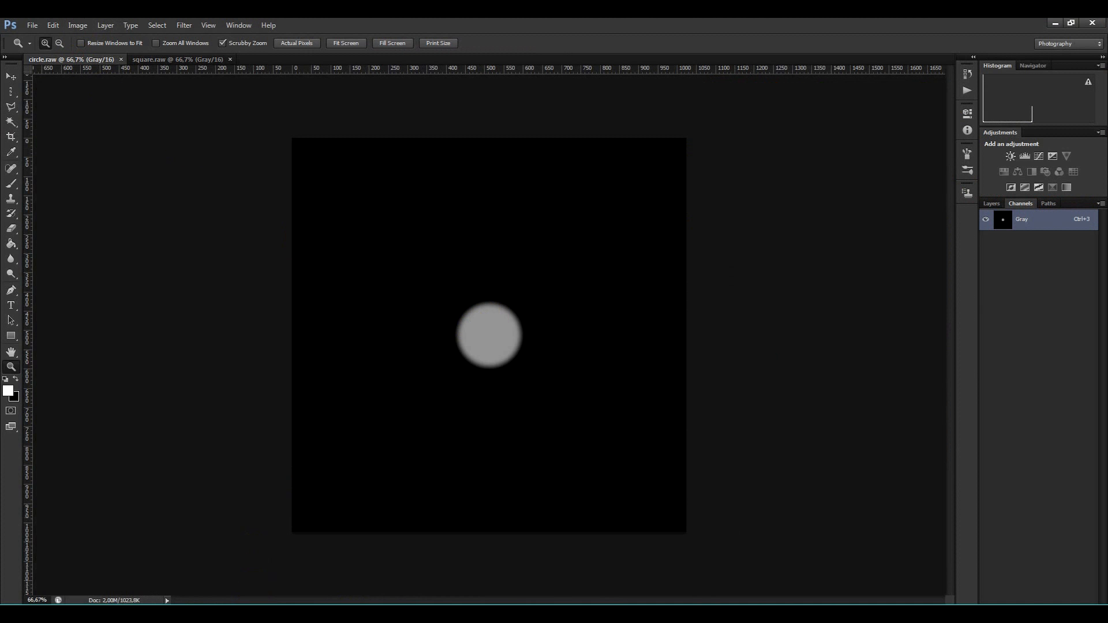
{"action": "left_click", "coordinate": [312, 614]}
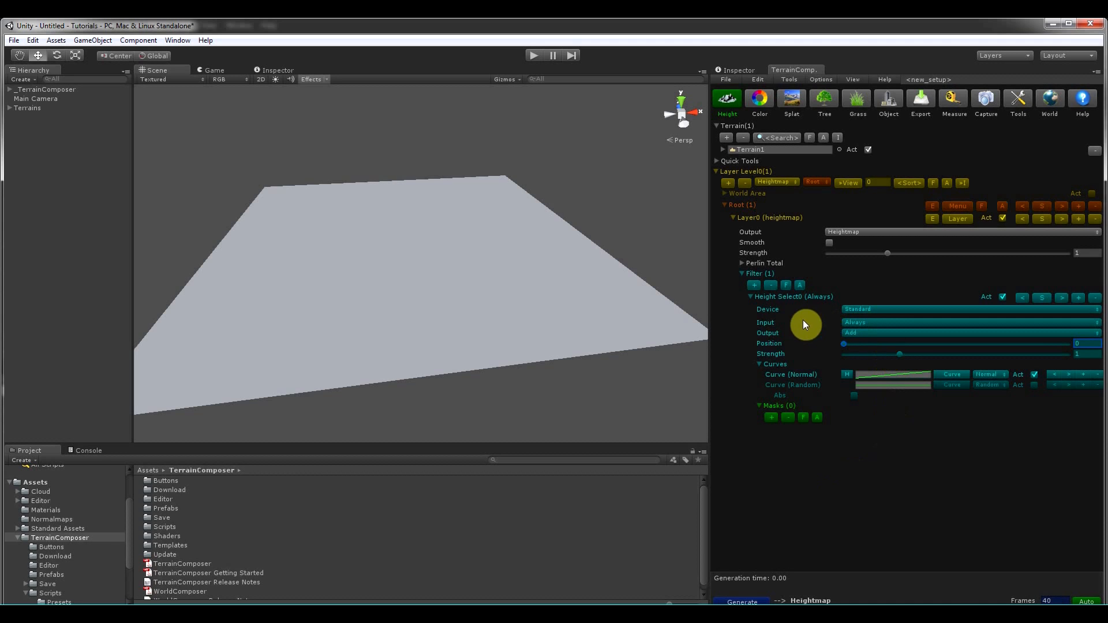
Enable fast automatic generation and test the Always input's Position up to about 0.44, returning it to 0
{"action": "left_click", "coordinate": [871, 322]}
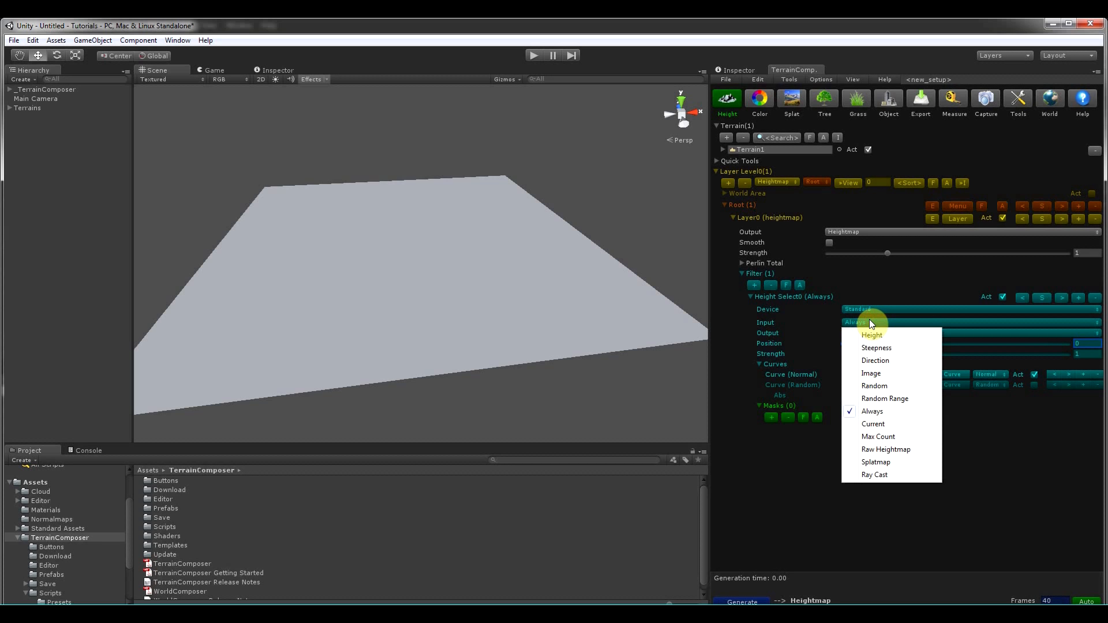
{"action": "left_click", "coordinate": [878, 415]}
{"action": "left_click_drag", "start_coordinate": [845, 343], "coordinate": [848, 347]}
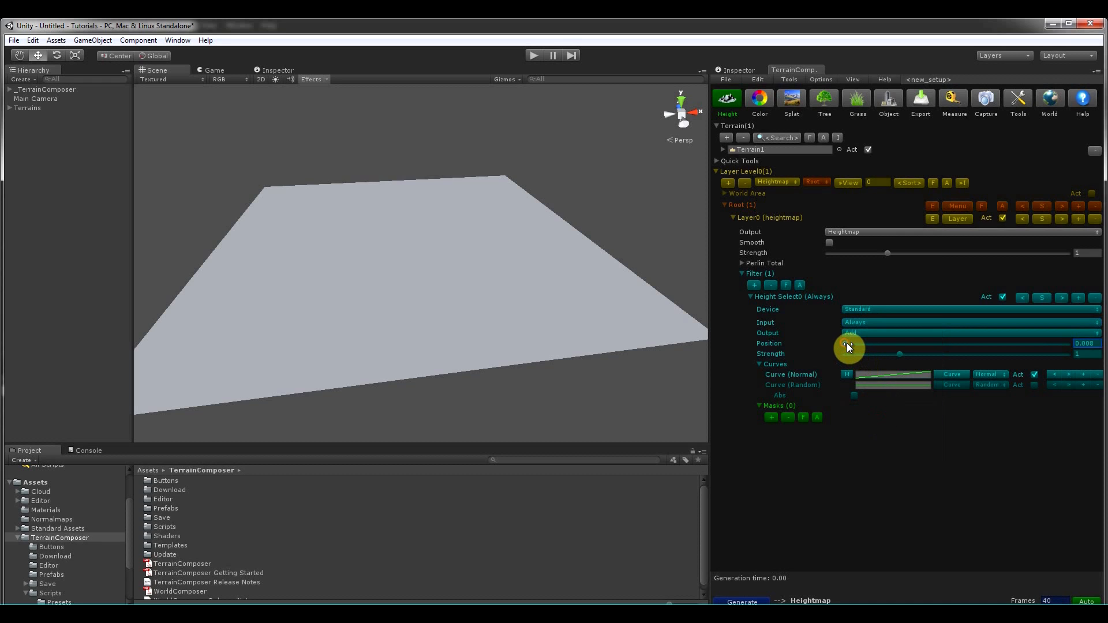
{"action": "left_click", "coordinate": [753, 602]}
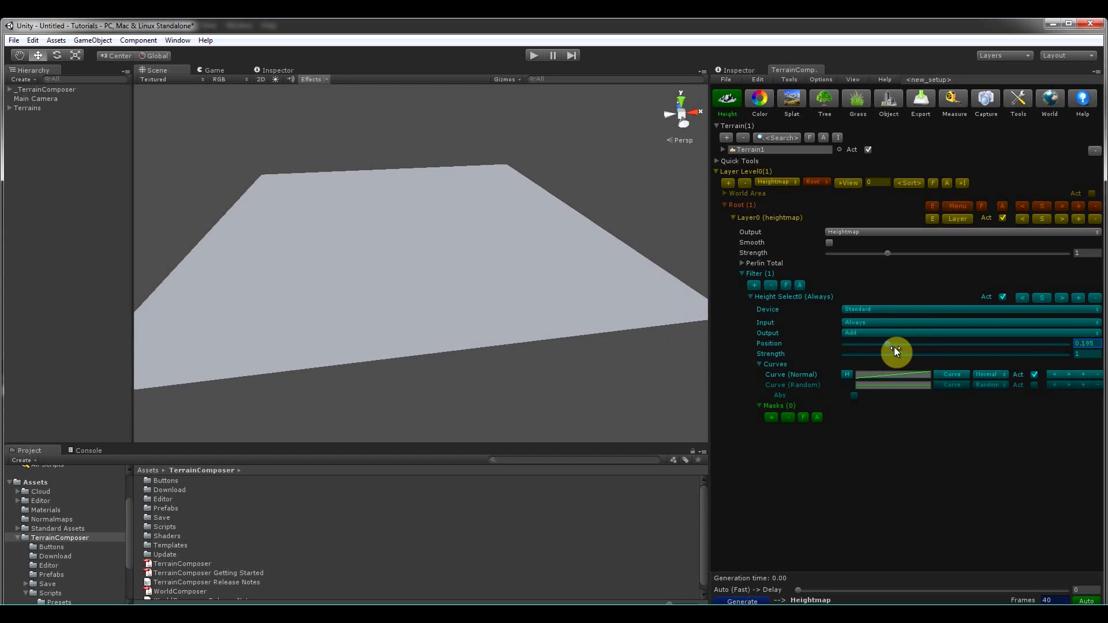
{"action": "left_click_drag", "start_coordinate": [888, 347], "coordinate": [949, 345]}
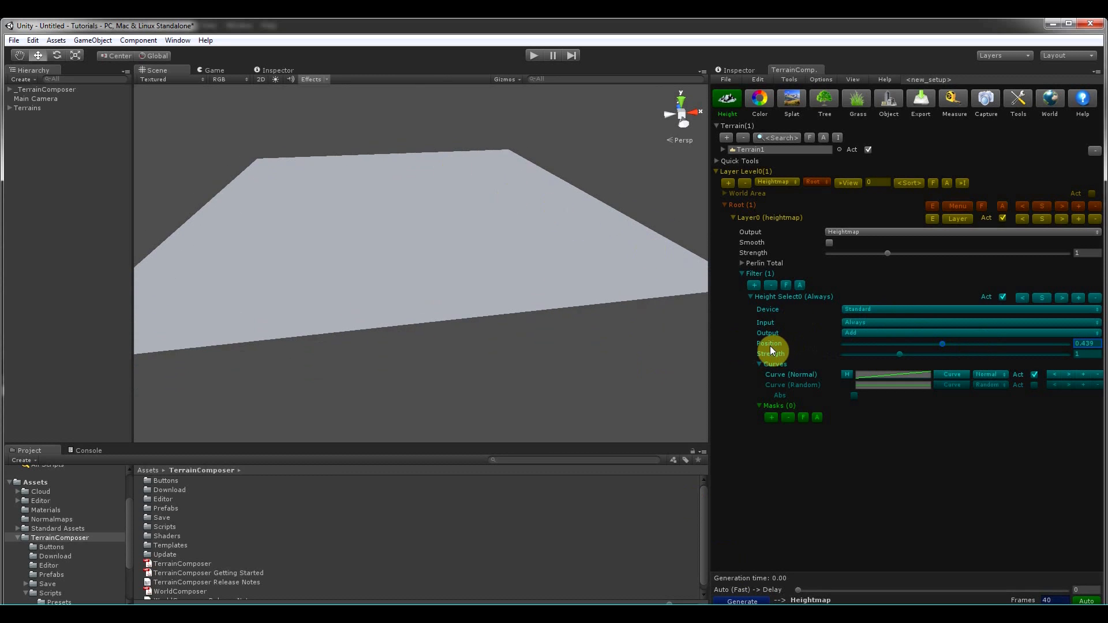
{"action": "left_click_drag", "start_coordinate": [947, 344], "coordinate": [814, 344]}
Try Random as the Height Select filter's input
{"action": "left_click", "coordinate": [880, 324]}
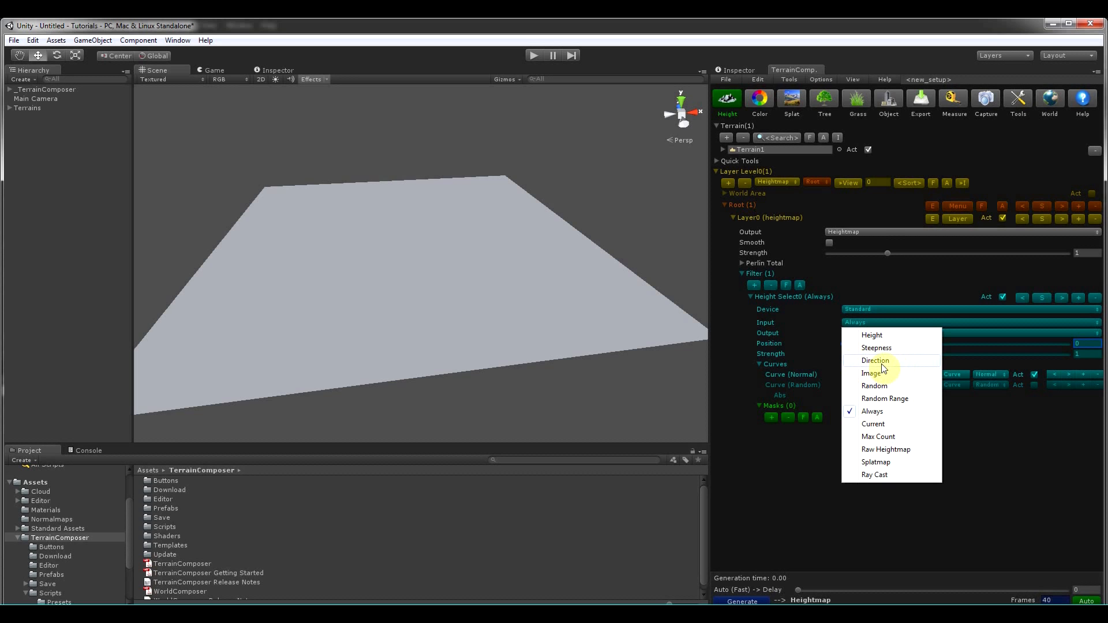
{"action": "left_click", "coordinate": [882, 386]}
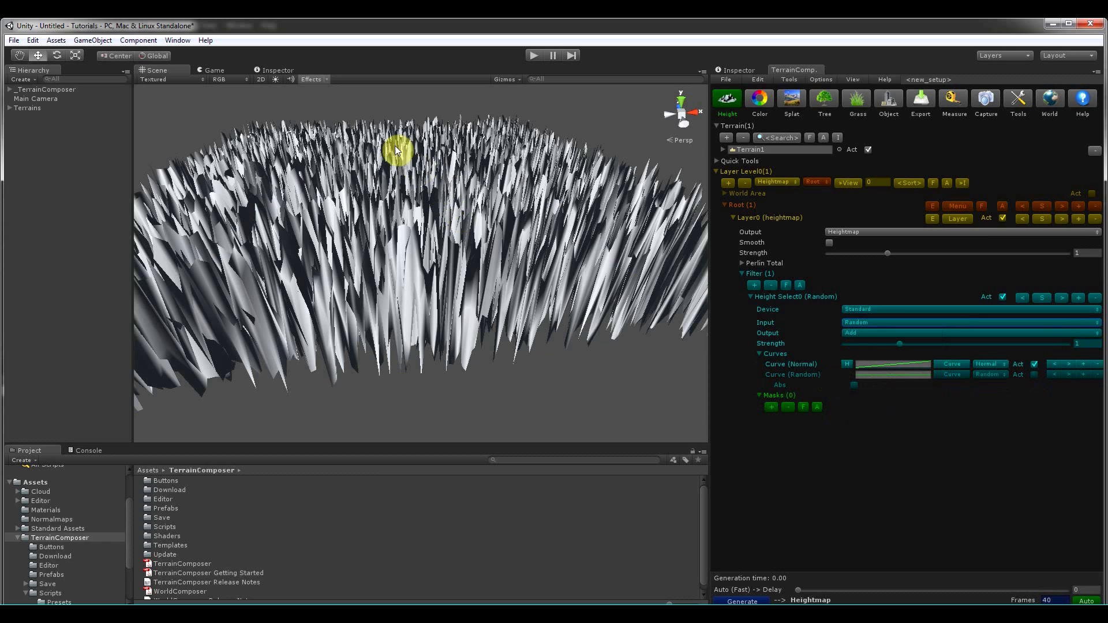
Change the filter's input to Raw Heightmap with square.raw loaded and set its Strength to 0.46
{"action": "left_click", "coordinate": [870, 324]}
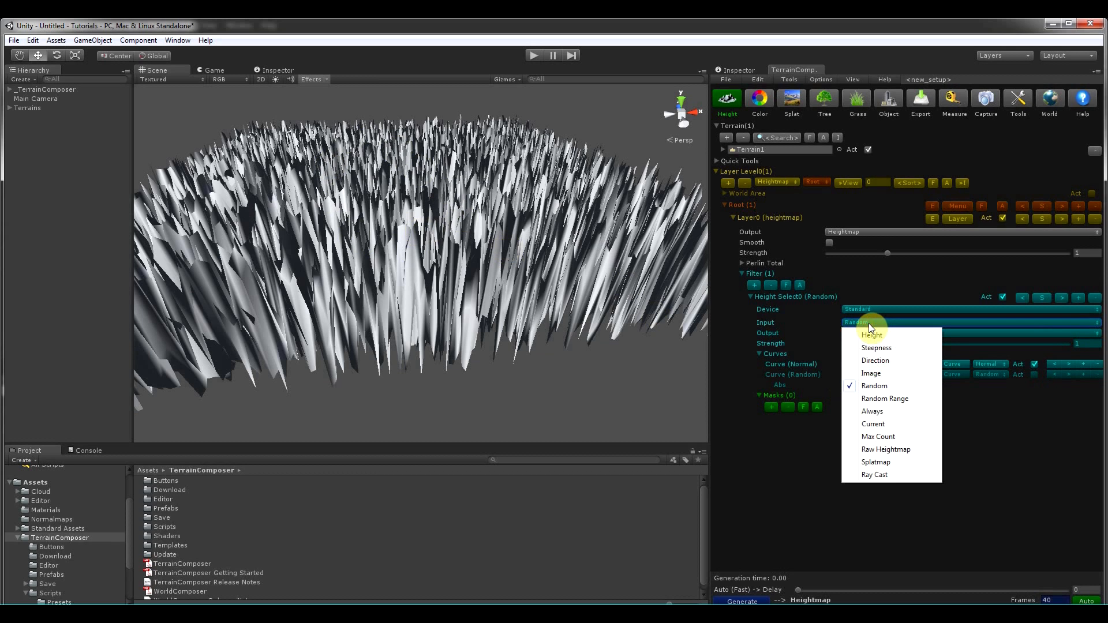
{"action": "left_click", "coordinate": [881, 451]}
{"action": "left_click", "coordinate": [1088, 335]}
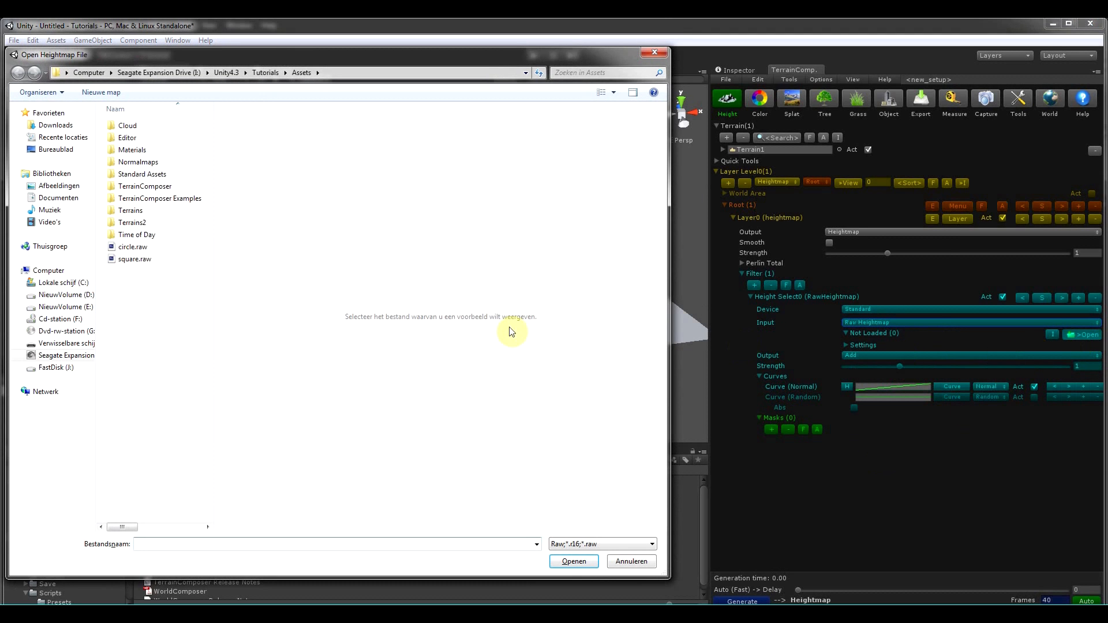
{"action": "double_click", "coordinate": [145, 258]}
{"action": "left_click_drag", "start_coordinate": [392, 270], "coordinate": [439, 272], "text": "alt"}
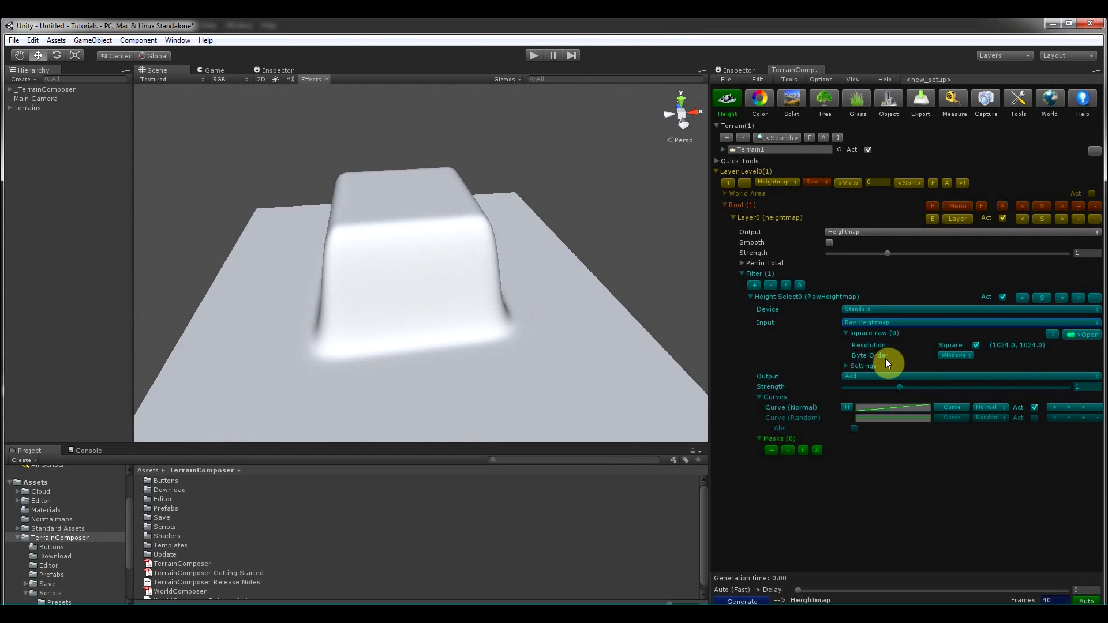
{"action": "left_click_drag", "start_coordinate": [895, 389], "coordinate": [869, 387]}
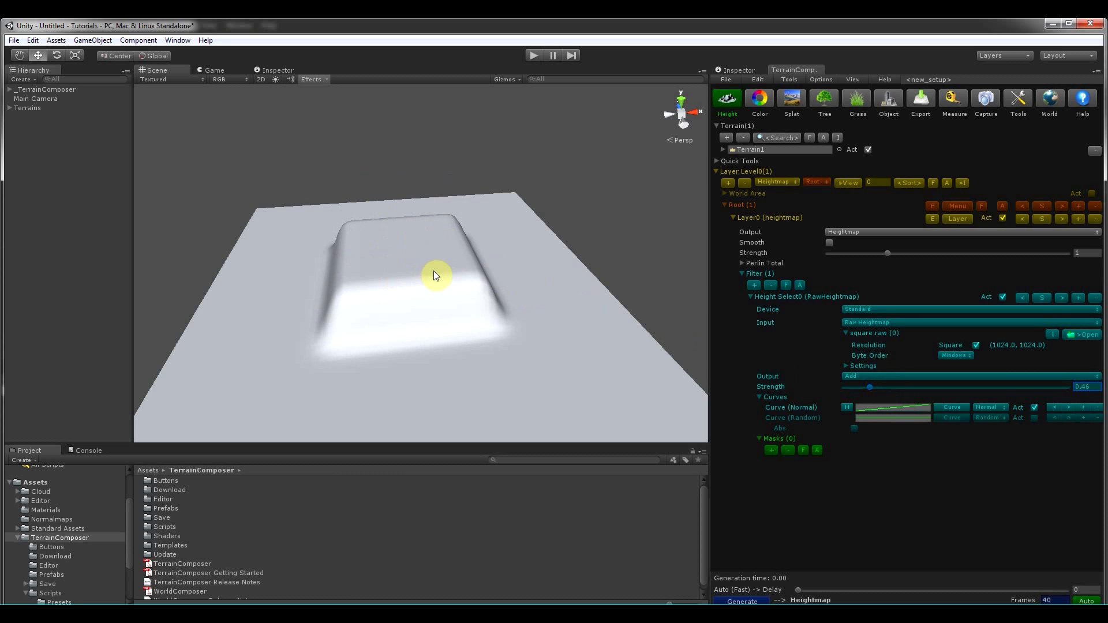
Open the square heightmap's settings and shift its tile offsets to X -128 and Y -522
{"action": "left_click", "coordinate": [845, 366]}
{"action": "left_click_drag", "start_coordinate": [708, 351], "coordinate": [683, 348]}
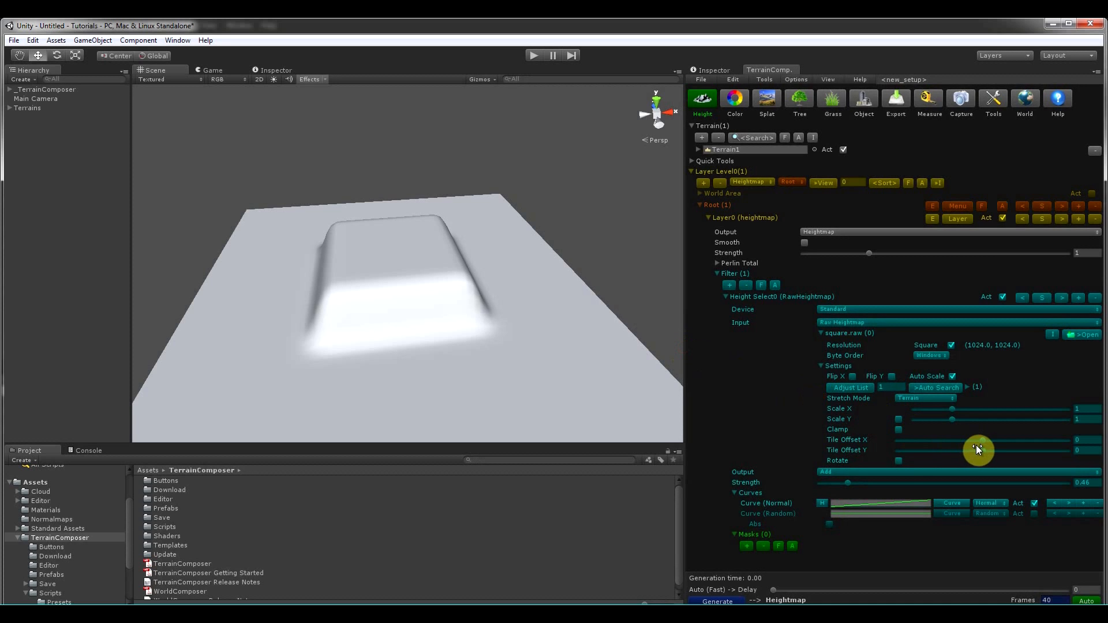
{"action": "left_click_drag", "start_coordinate": [981, 442], "coordinate": [938, 450]}
{"action": "right_click_drag", "start_coordinate": [517, 297], "coordinate": [455, 304]}
{"action": "scroll", "coordinate": [500, 306], "scroll_direction": "down", "scroll_amount": 3}
{"action": "middle_click_drag", "start_coordinate": [491, 320], "coordinate": [453, 289]}
Link the square heightmap's Scale Y to Scale X, scale it to 2.12 and set tile offsets to X -559 and Y -556
{"action": "left_click_drag", "start_coordinate": [952, 409], "coordinate": [977, 407]}
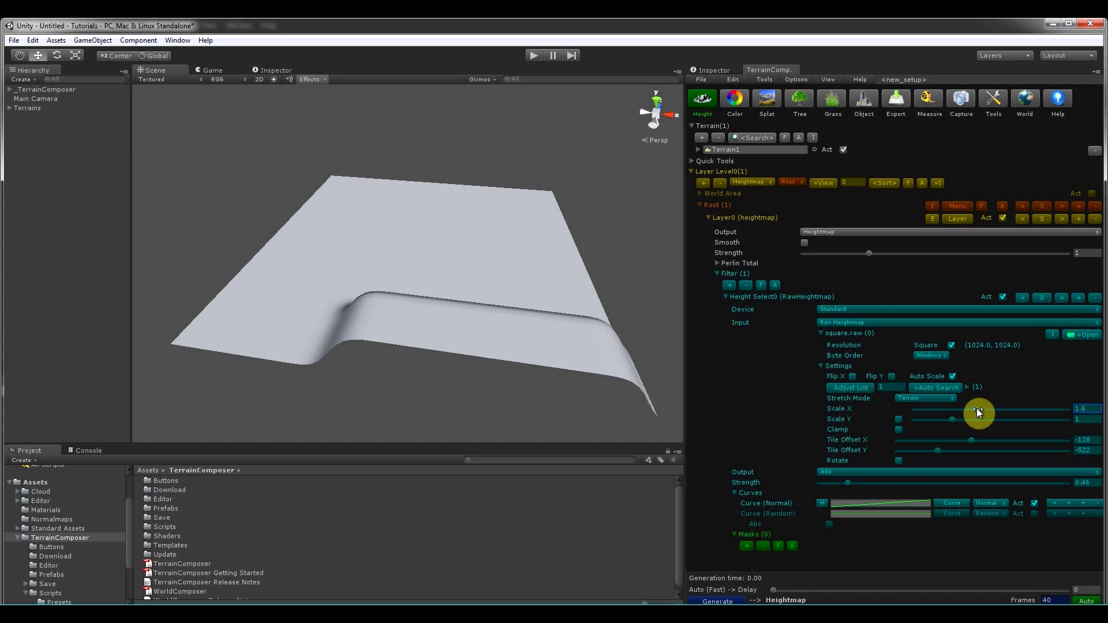
{"action": "left_click", "coordinate": [898, 420]}
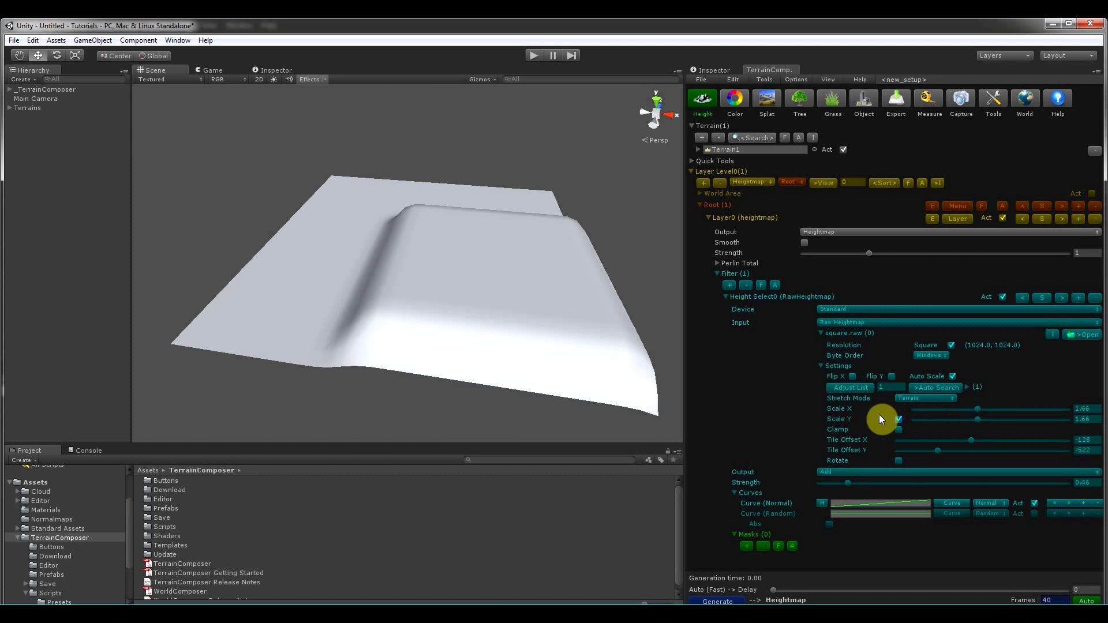
{"action": "left_click_drag", "start_coordinate": [988, 415], "coordinate": [935, 444]}
{"action": "left_click", "coordinate": [936, 449]}
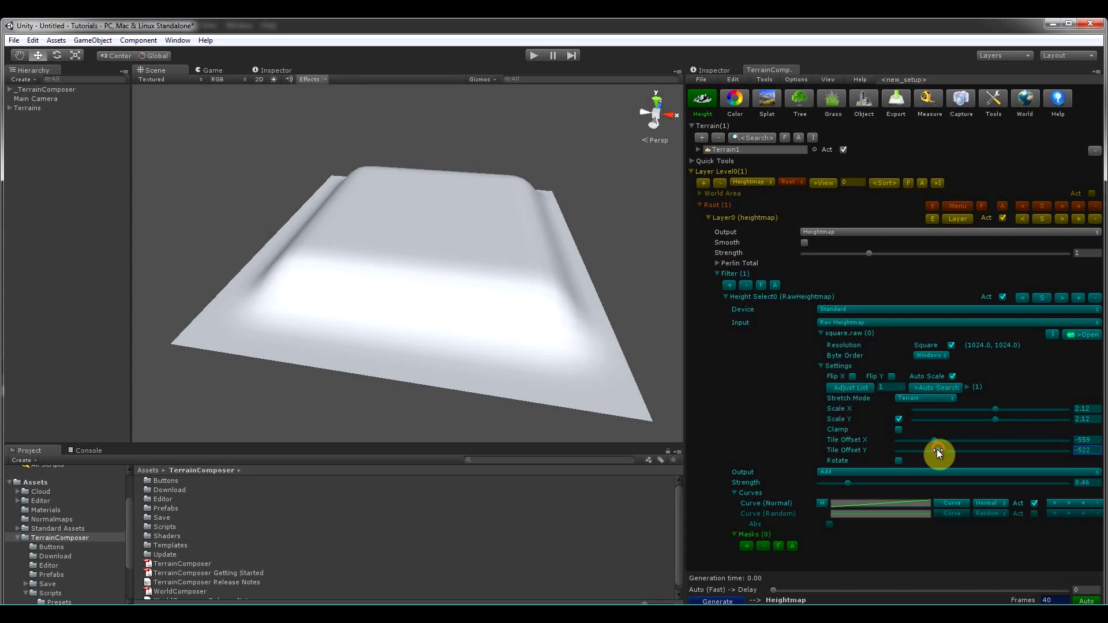
Reset the square heightmap's scale to 1 and both tile offsets to 0
{"action": "left_click", "coordinate": [1089, 410]}
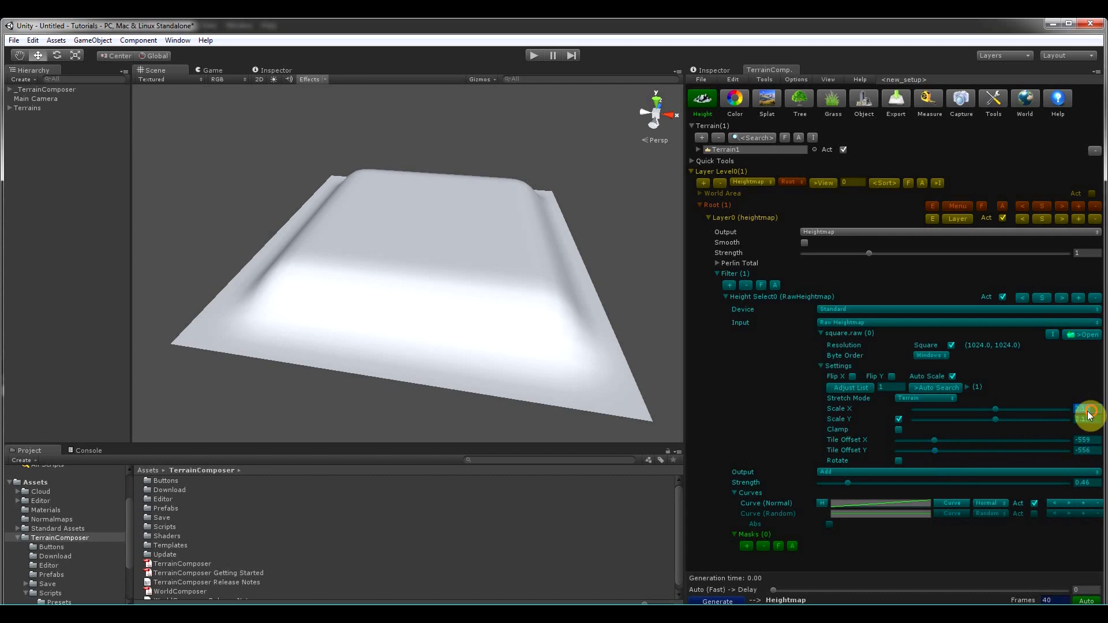
{"action": "type", "text": "1"}
{"action": "left_click", "coordinate": [1081, 440]}
{"action": "type", "text": "0"}
{"action": "key", "text": "Return"}
{"action": "left_click", "coordinate": [1093, 451]}
{"action": "type", "text": "0"}
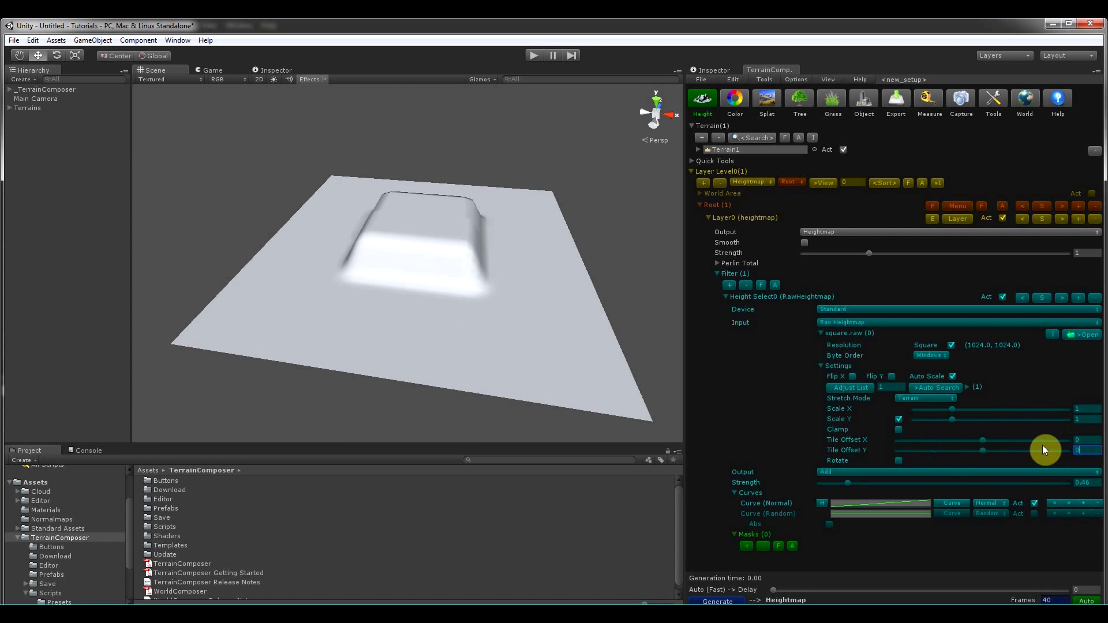
Try rotating the square heightmap with a rotation value of about -22, and turn rotation off again
{"action": "left_click", "coordinate": [898, 460]}
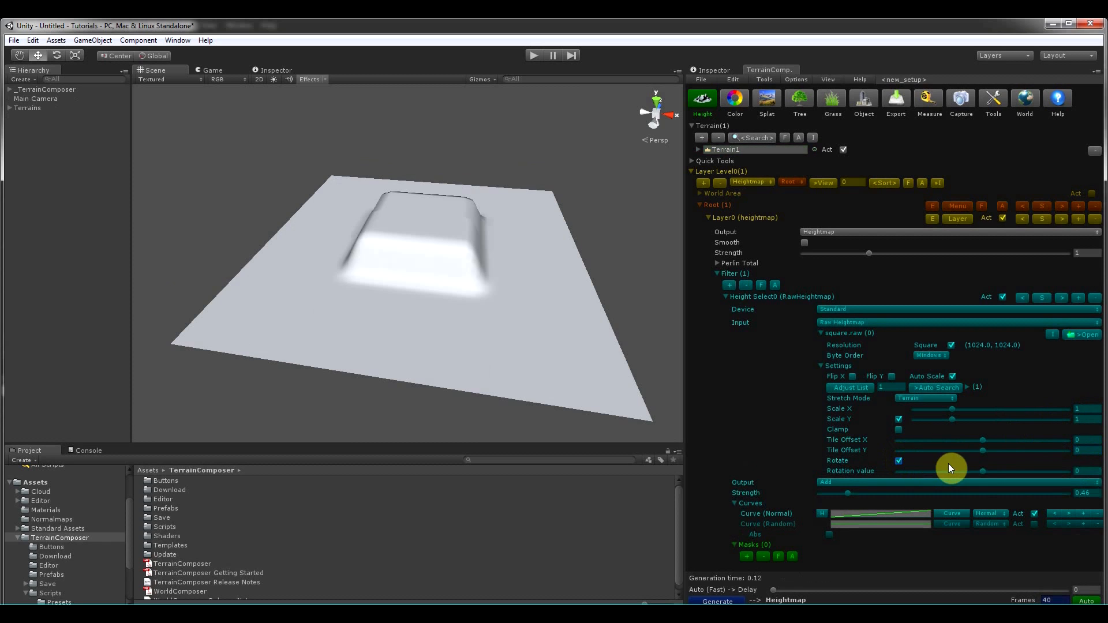
{"action": "mouse_move", "coordinate": [979, 471]}
{"action": "left_mouse_down"}
{"action": "mouse_move", "coordinate": [949, 466]}
{"action": "mouse_move", "coordinate": [1002, 466]}
{"action": "mouse_move", "coordinate": [952, 463]}
{"action": "mouse_move", "coordinate": [980, 468]}
{"action": "left_mouse_up"}
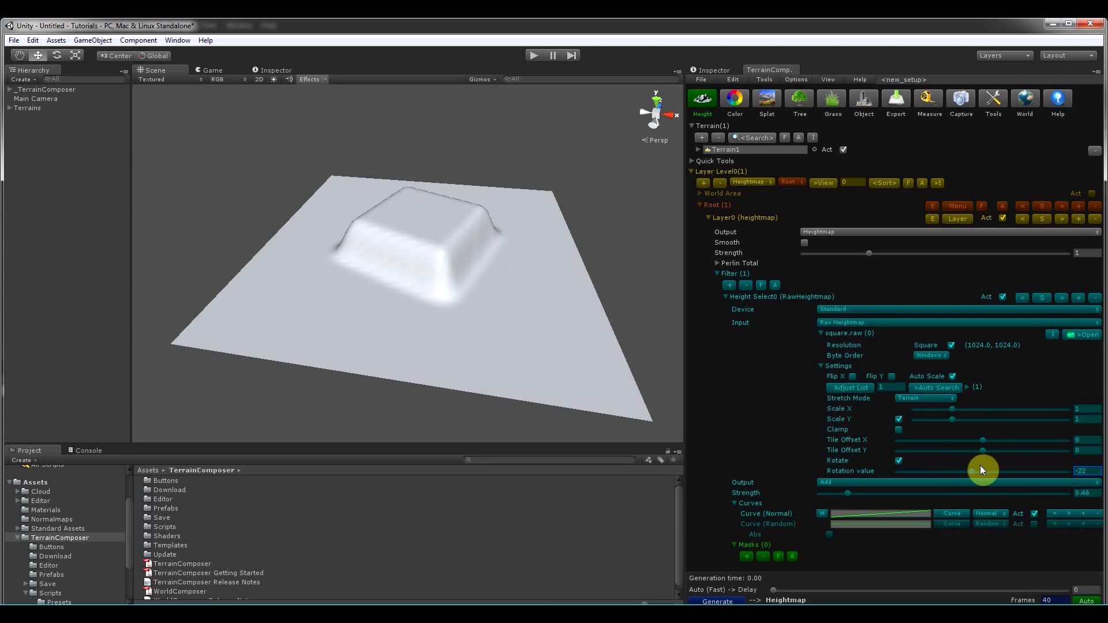
{"action": "left_click", "coordinate": [899, 460]}
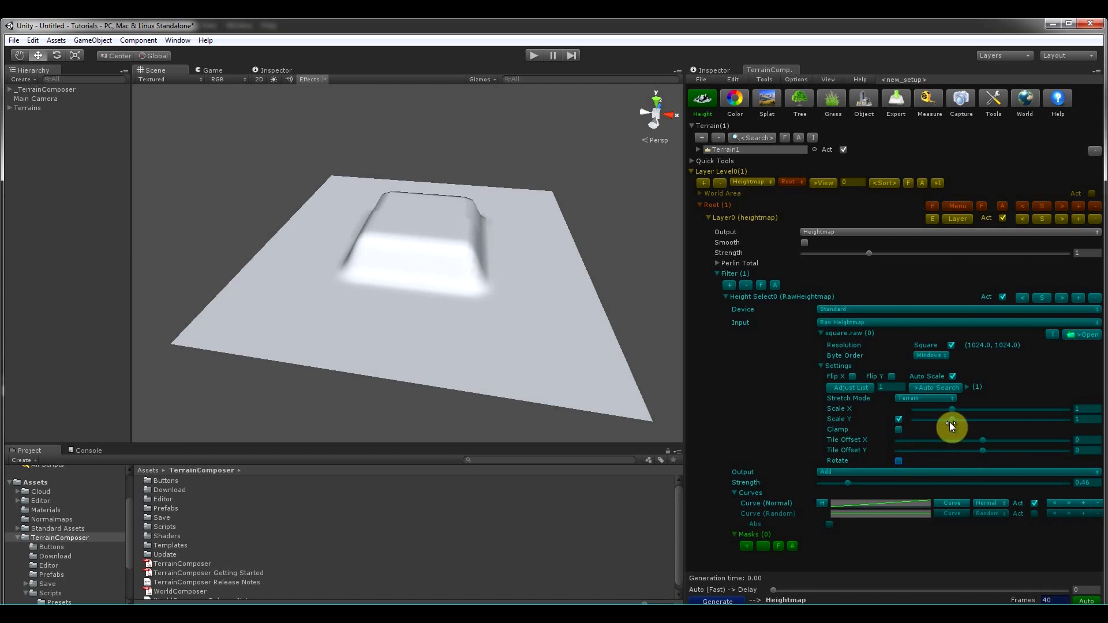
Duplicate the square heightmap filter and load circle.raw into the copy
{"action": "left_click", "coordinate": [1077, 298]}
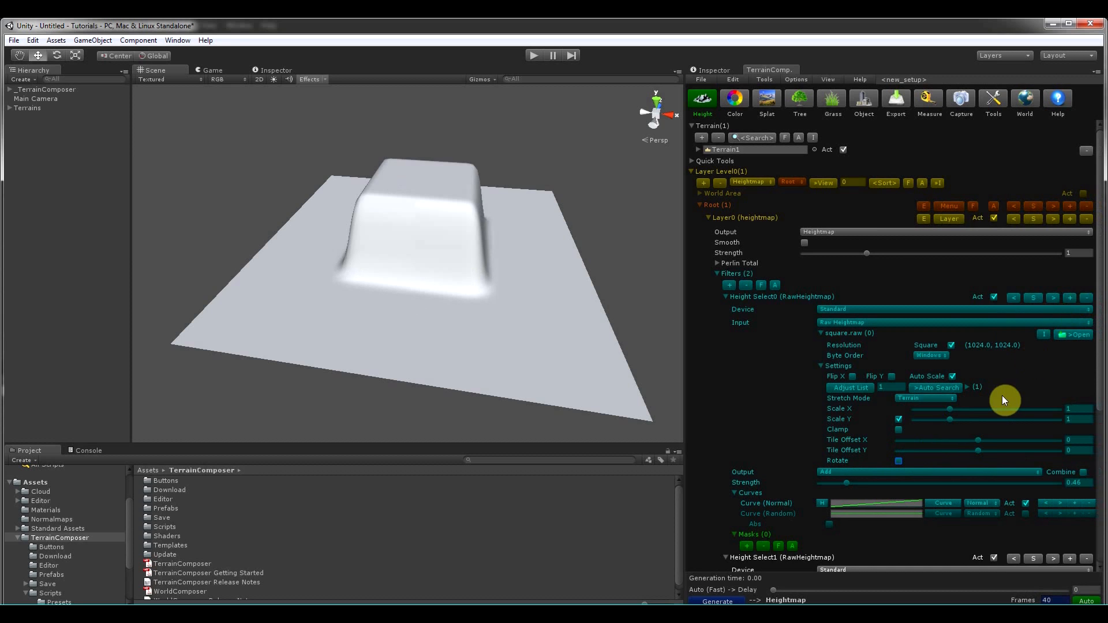
{"action": "scroll", "coordinate": [1002, 396], "scroll_direction": "down", "scroll_amount": 5}
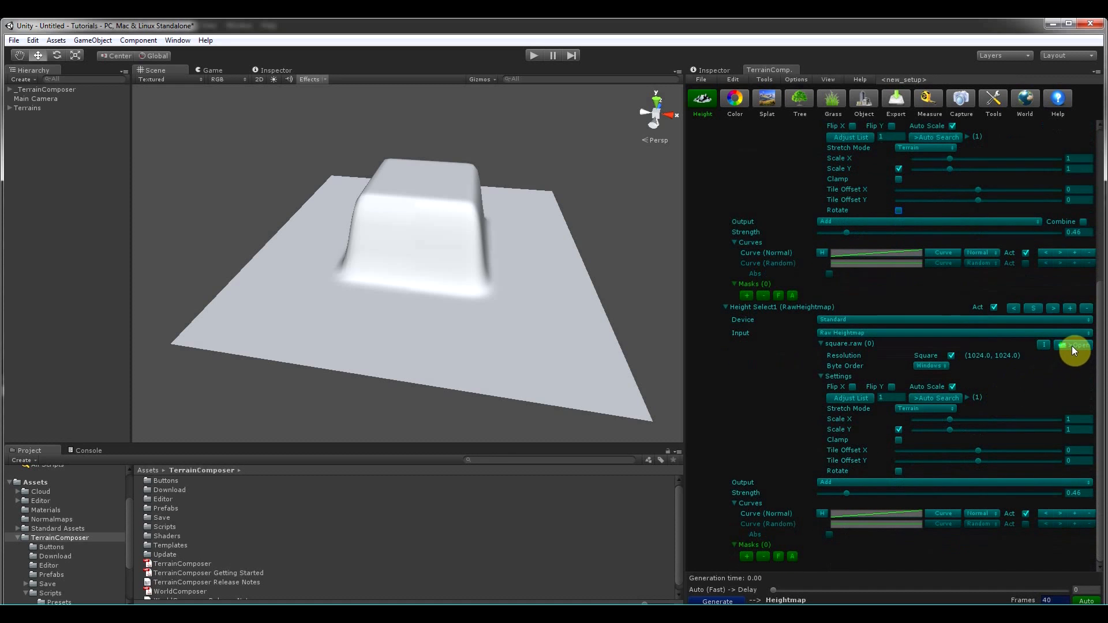
{"action": "left_click", "coordinate": [1072, 345]}
{"action": "left_click", "coordinate": [154, 249]}
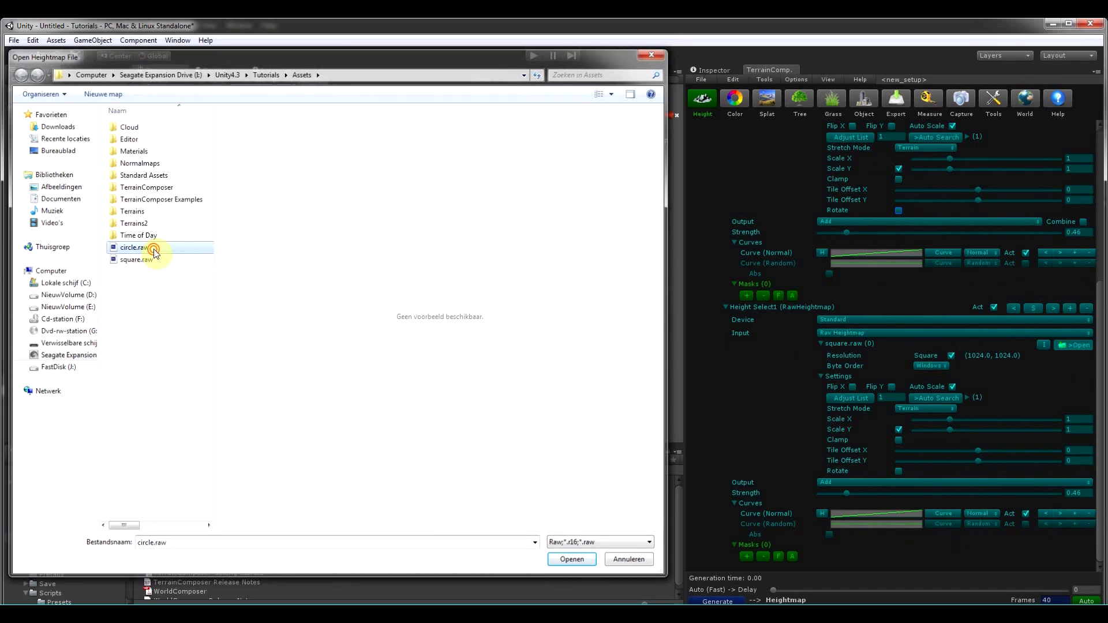
{"action": "double_click", "coordinate": [154, 250]}
{"action": "scroll", "coordinate": [426, 266], "scroll_direction": "up", "scroll_amount": 5}
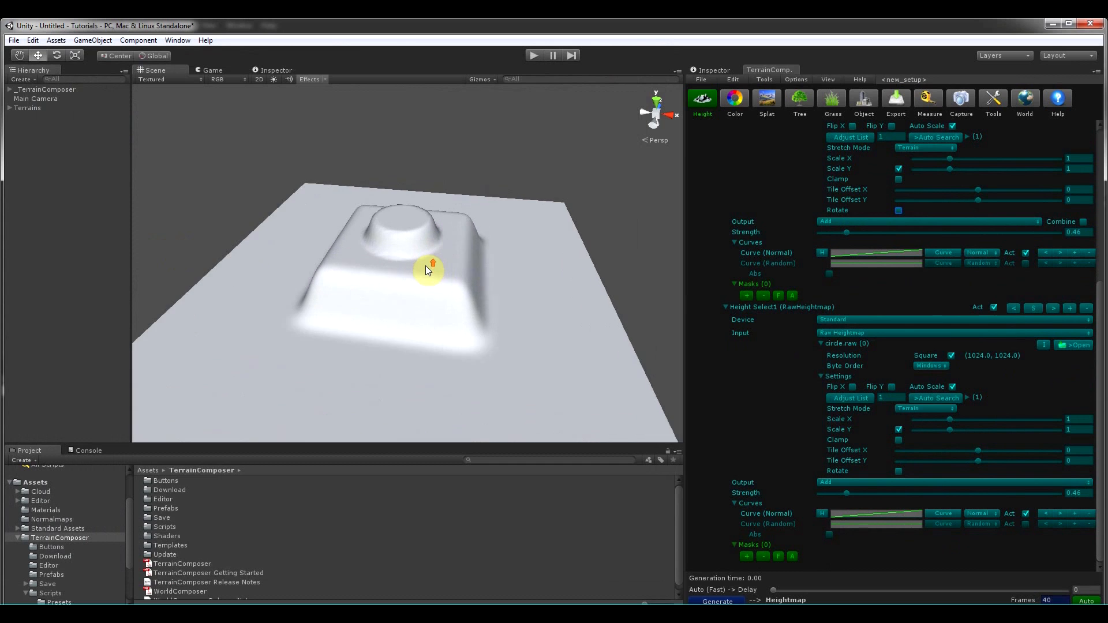
{"action": "scroll", "coordinate": [831, 280], "scroll_direction": "up", "scroll_amount": 3}
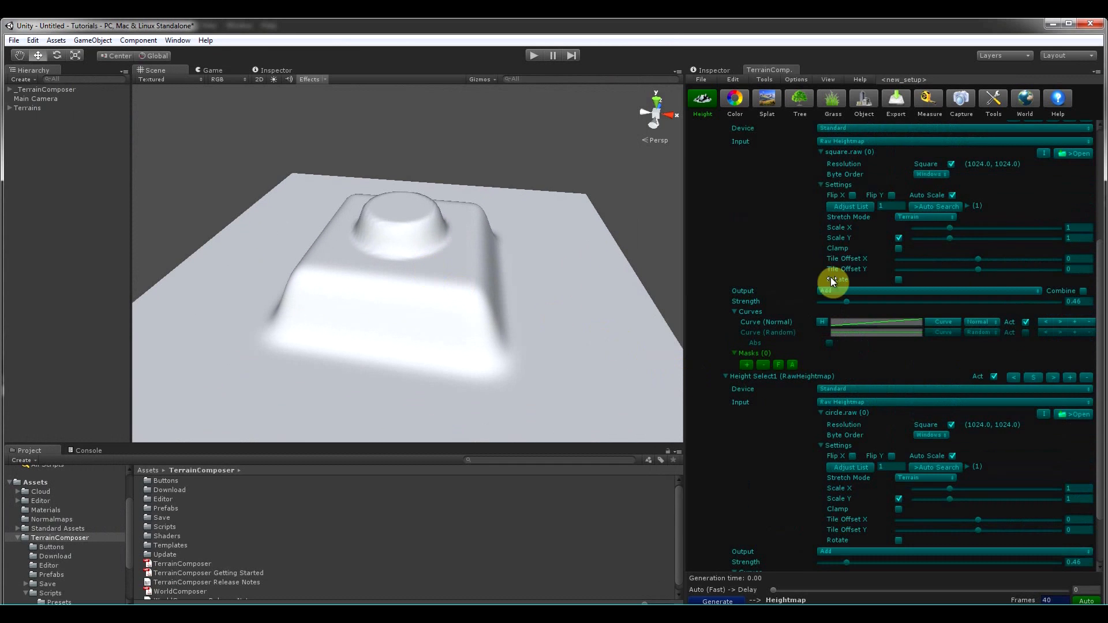
Collapse the square heightmap's settings and set the circle heightmap's Tile Offset X to -199
{"action": "left_click", "coordinate": [822, 184]}
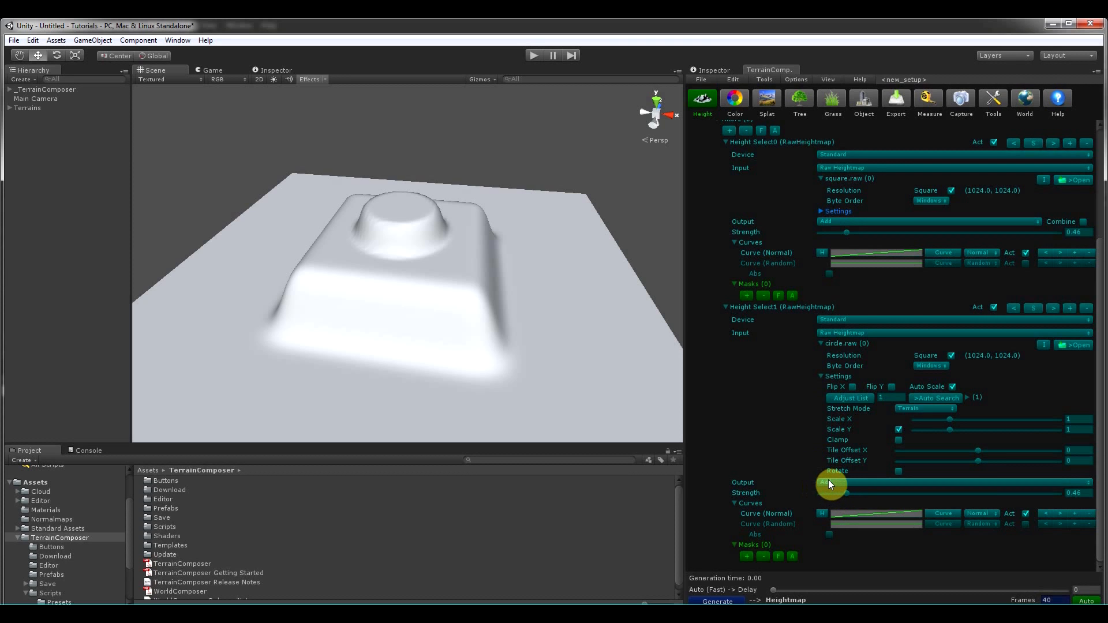
{"action": "left_click_drag", "start_coordinate": [974, 451], "coordinate": [962, 451]}
{"action": "middle_click_drag", "start_coordinate": [407, 249], "coordinate": [569, 272]}
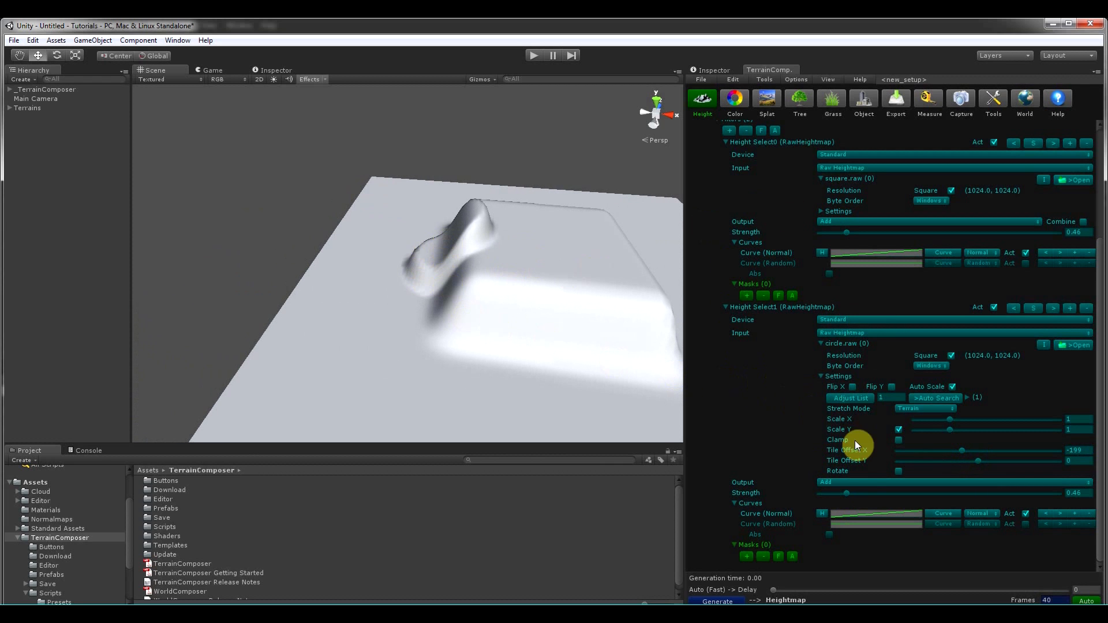
Set the circle heightmap's output to Subtract and its Tile Offset X to about -8
{"action": "left_click", "coordinate": [859, 483]}
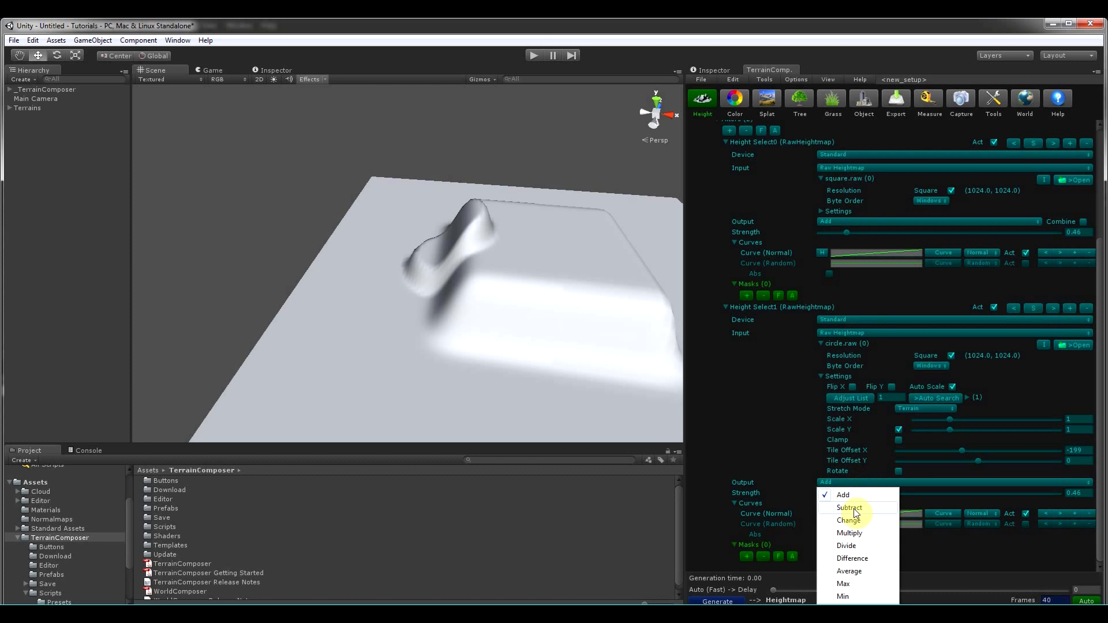
{"action": "left_click", "coordinate": [853, 509]}
{"action": "left_click_drag", "start_coordinate": [963, 449], "coordinate": [979, 450]}
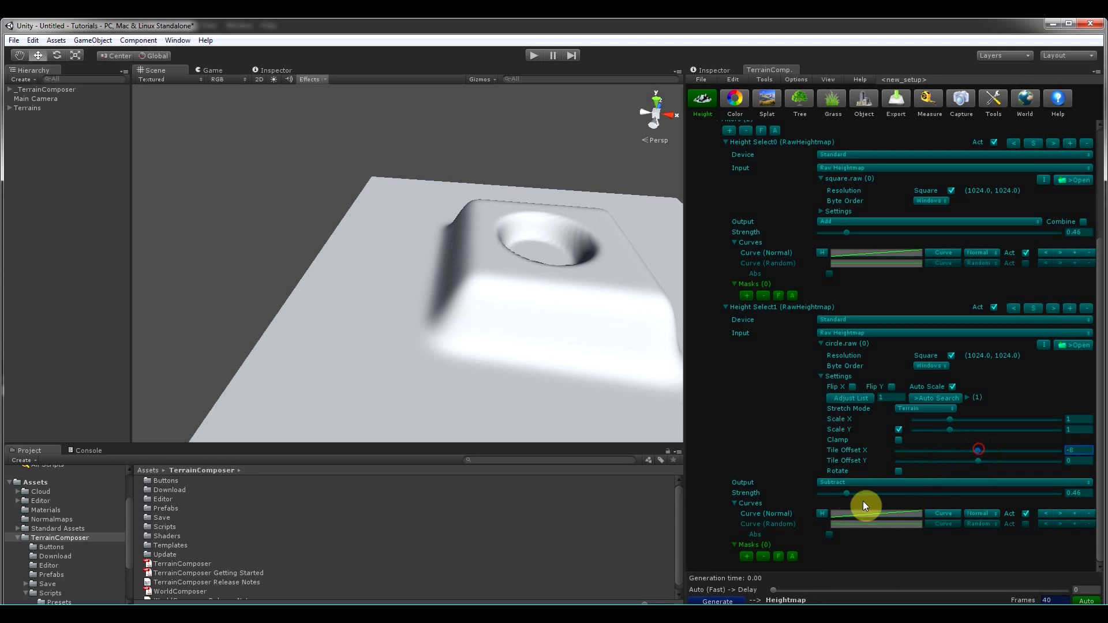
Switch the circle heightmap's output to Change and vary its strength from 0 up to 0.969
{"action": "left_click", "coordinate": [839, 483]}
{"action": "left_click", "coordinate": [846, 523]}
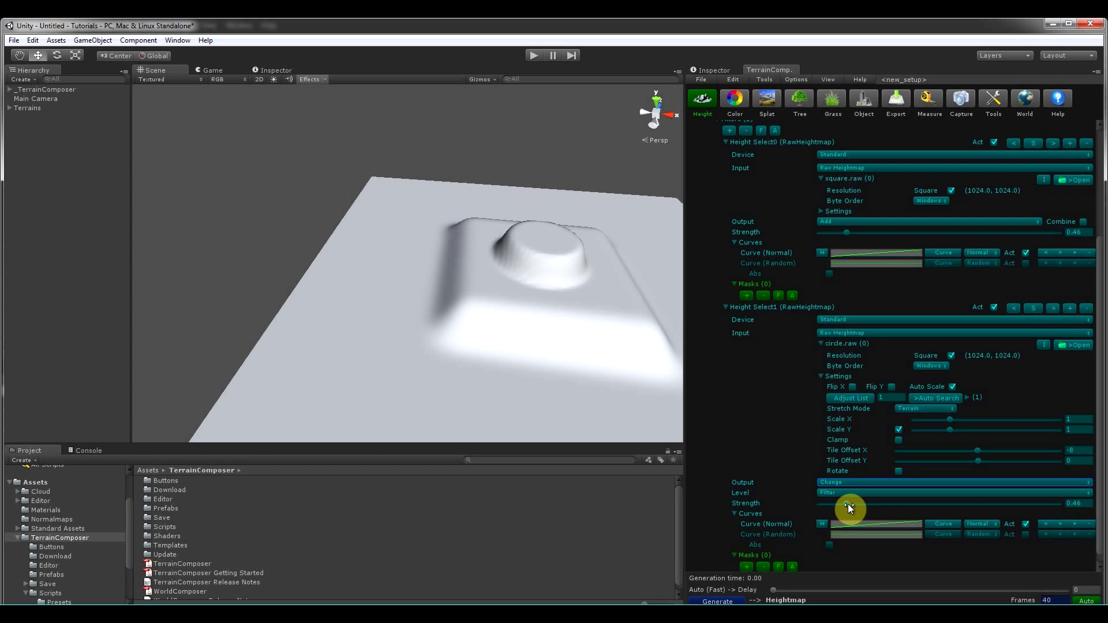
{"action": "left_click_drag", "start_coordinate": [847, 504], "coordinate": [778, 501]}
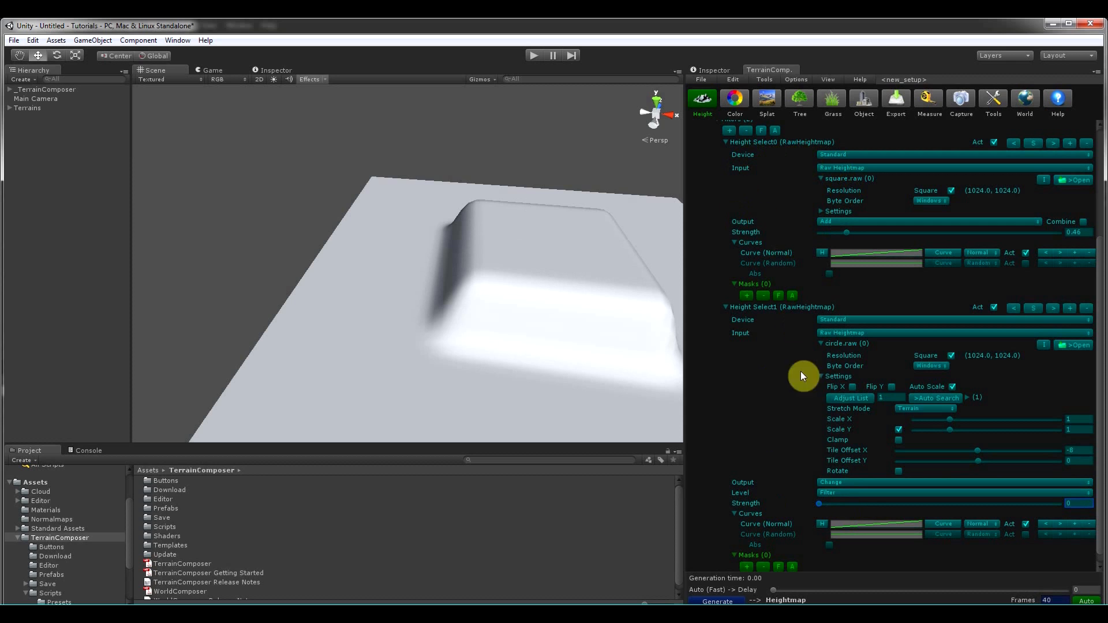
{"action": "left_click_drag", "start_coordinate": [823, 505], "coordinate": [877, 503]}
Set the circle heightmap's output to Multiply, check circle.raw in Photoshop and return to Unity
{"action": "left_click", "coordinate": [875, 483]}
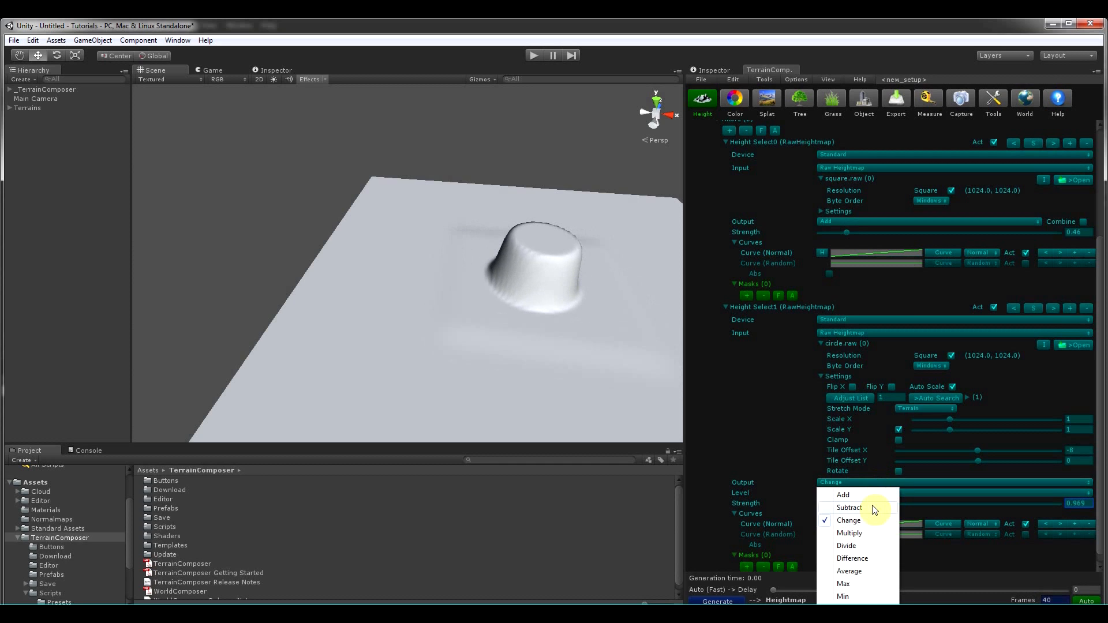
{"action": "left_click", "coordinate": [863, 534]}
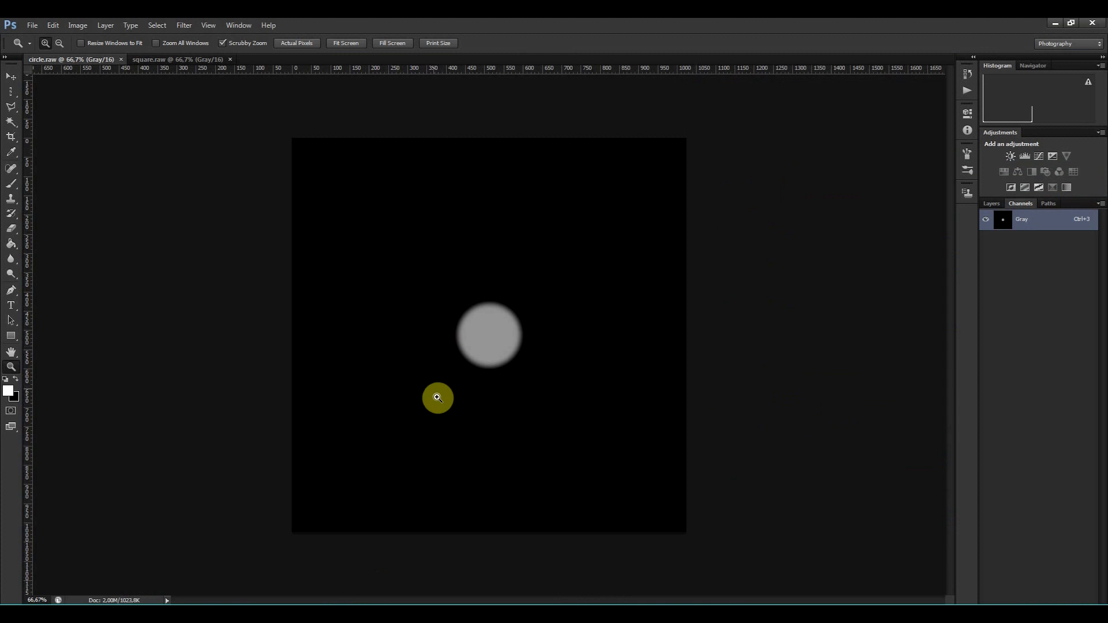
{"action": "mouse_move", "coordinate": [340, 613]}
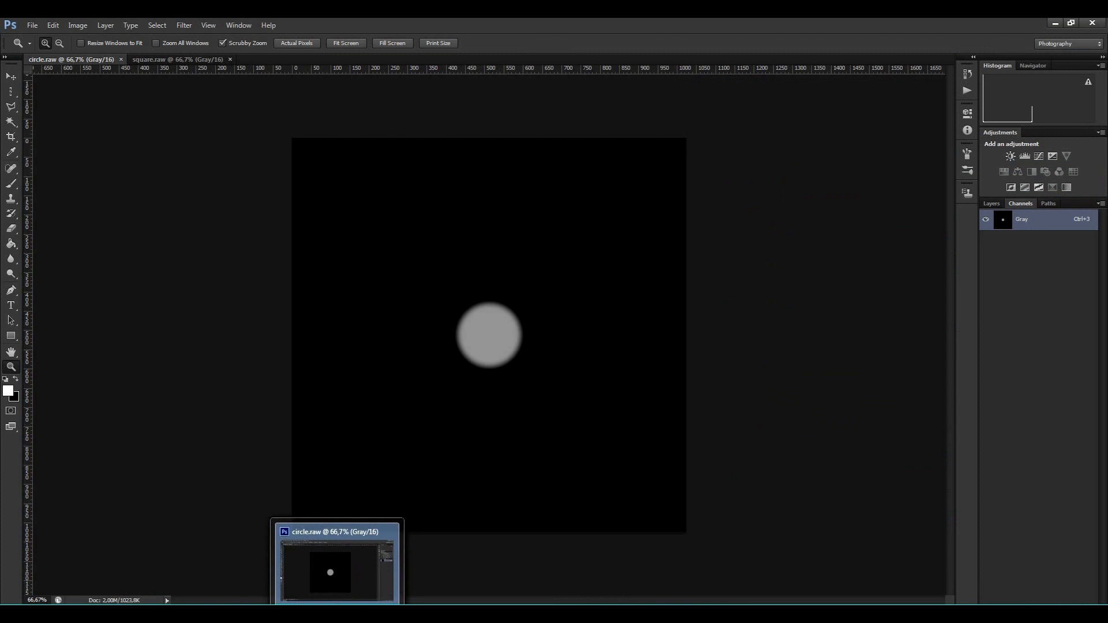
{"action": "left_click", "coordinate": [307, 613]}
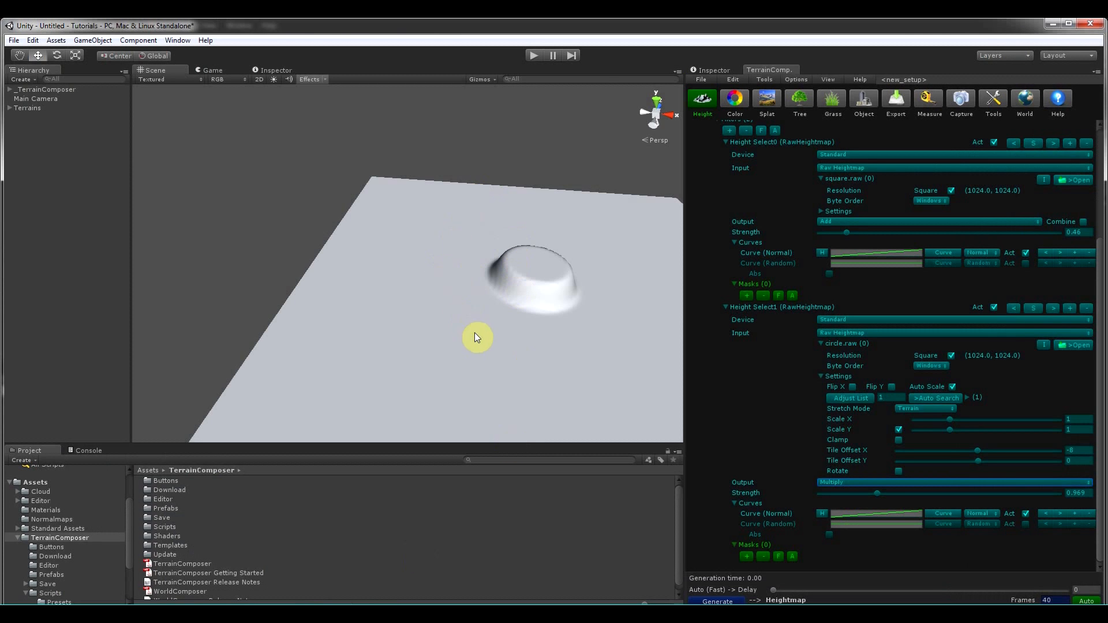
Try the Divide output on the circle heightmap, switch it to Difference and inspect the terrain
{"action": "left_click", "coordinate": [826, 483]}
{"action": "left_click", "coordinate": [844, 550]}
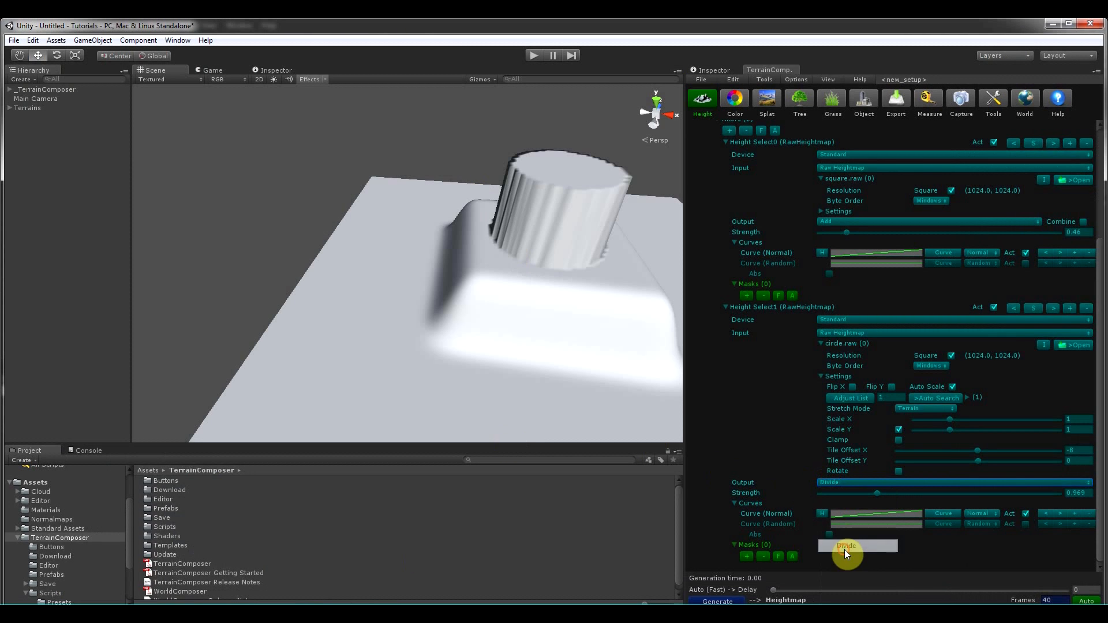
{"action": "left_click", "coordinate": [825, 482]}
{"action": "left_click", "coordinate": [845, 559]}
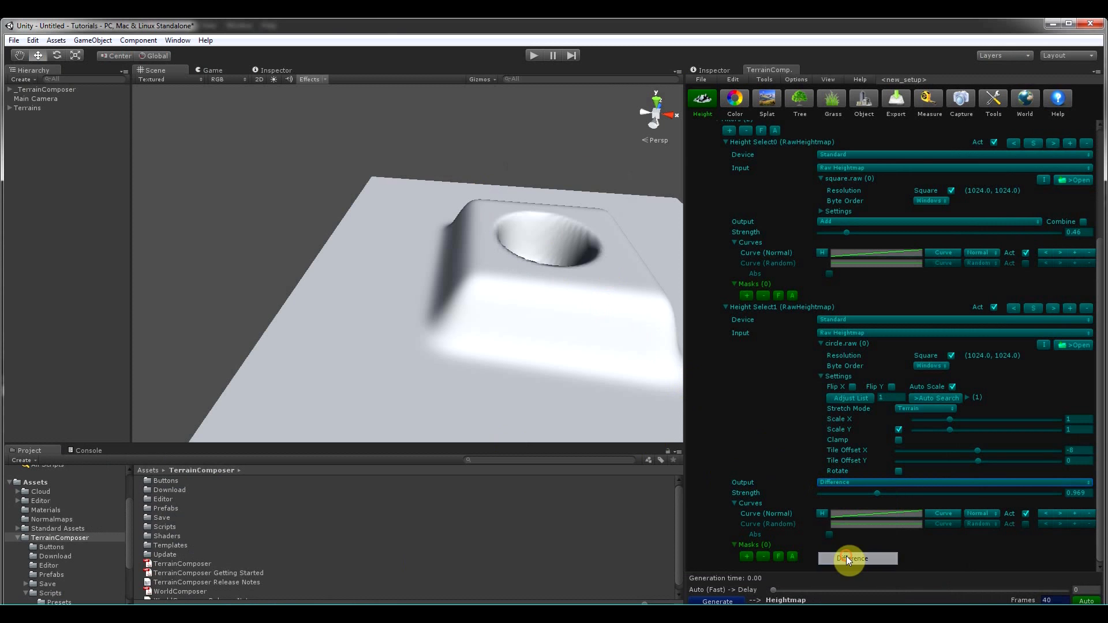
{"action": "scroll", "coordinate": [585, 296], "scroll_direction": "up", "scroll_amount": 5}
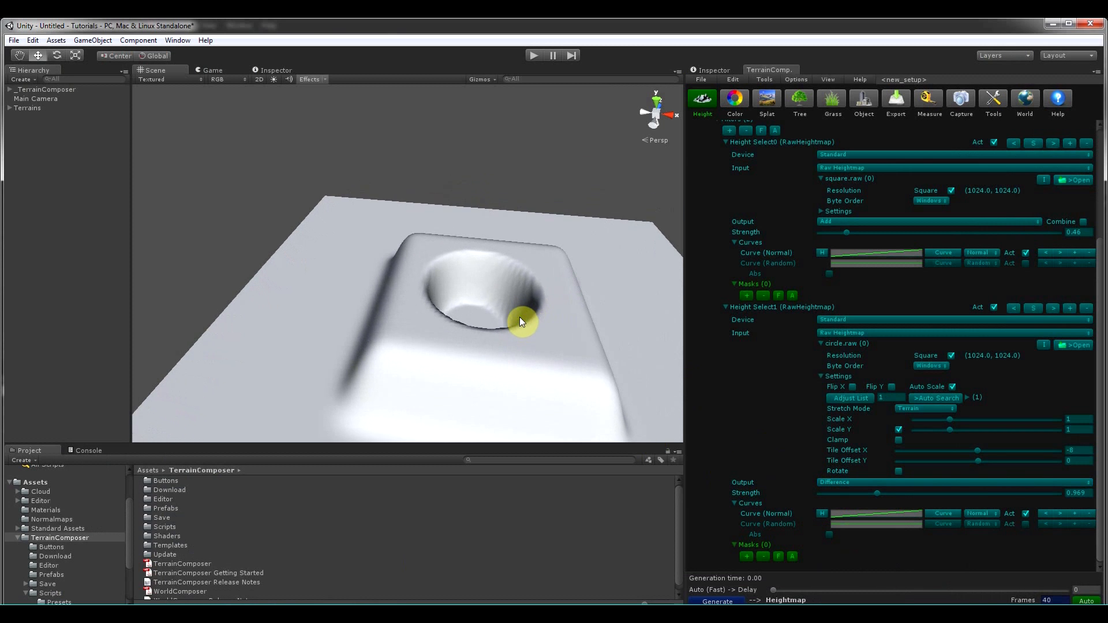
{"action": "scroll", "coordinate": [519, 317], "scroll_direction": "up", "scroll_amount": 2}
{"action": "left_click_drag", "start_coordinate": [463, 315], "coordinate": [508, 316], "text": "alt"}
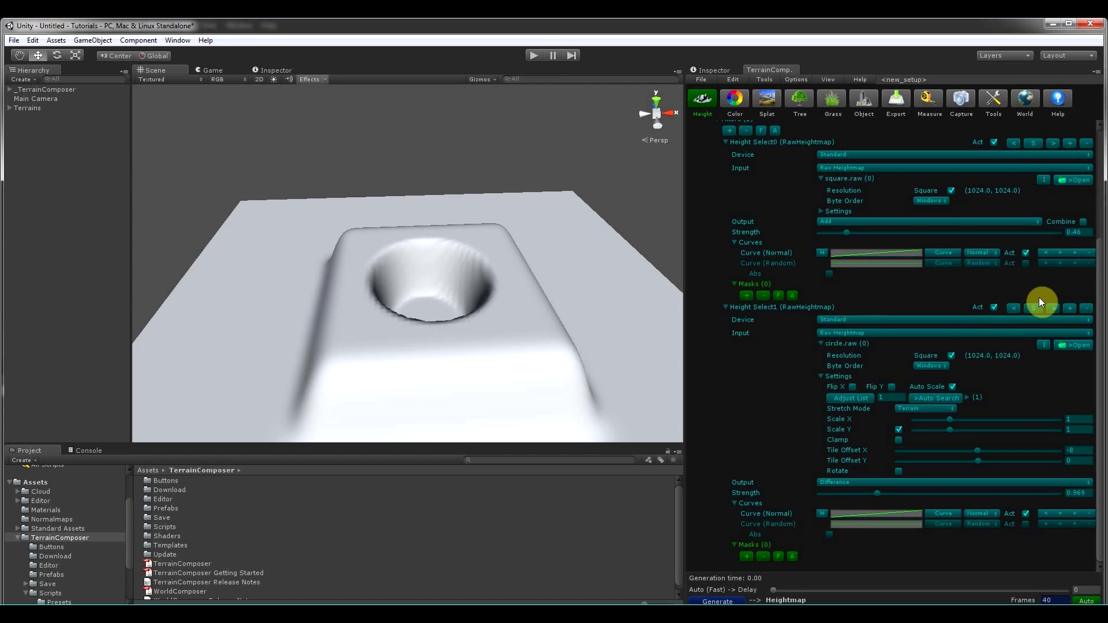
Try a duplicate of the circle filter with the Difference output and remove the copy
{"action": "left_click", "coordinate": [1071, 309]}
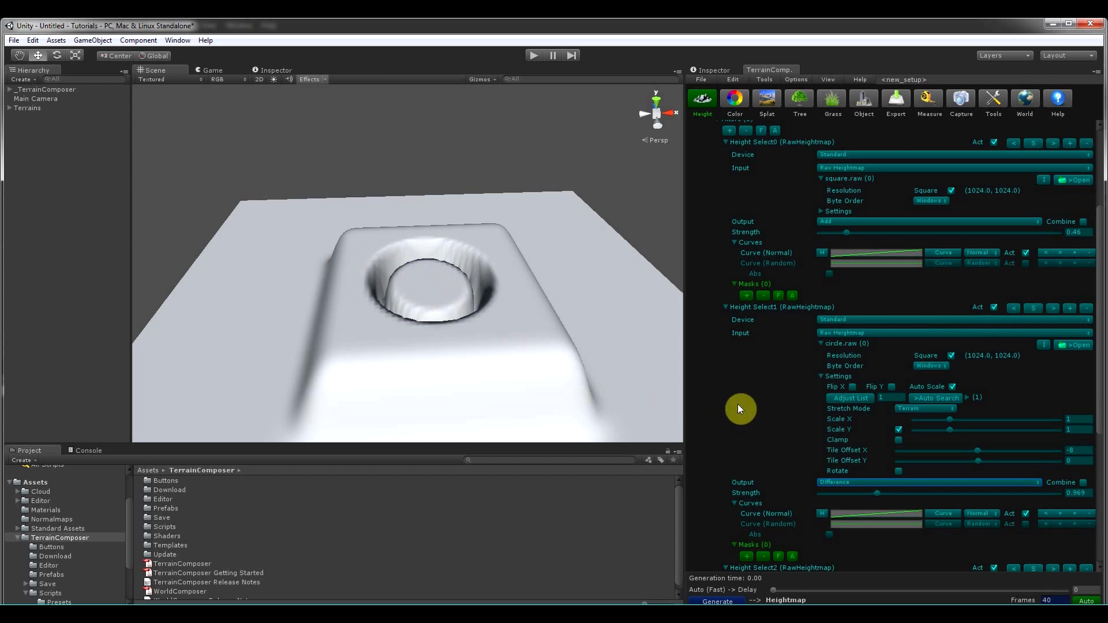
{"action": "scroll", "coordinate": [901, 485], "scroll_direction": "down", "scroll_amount": 3}
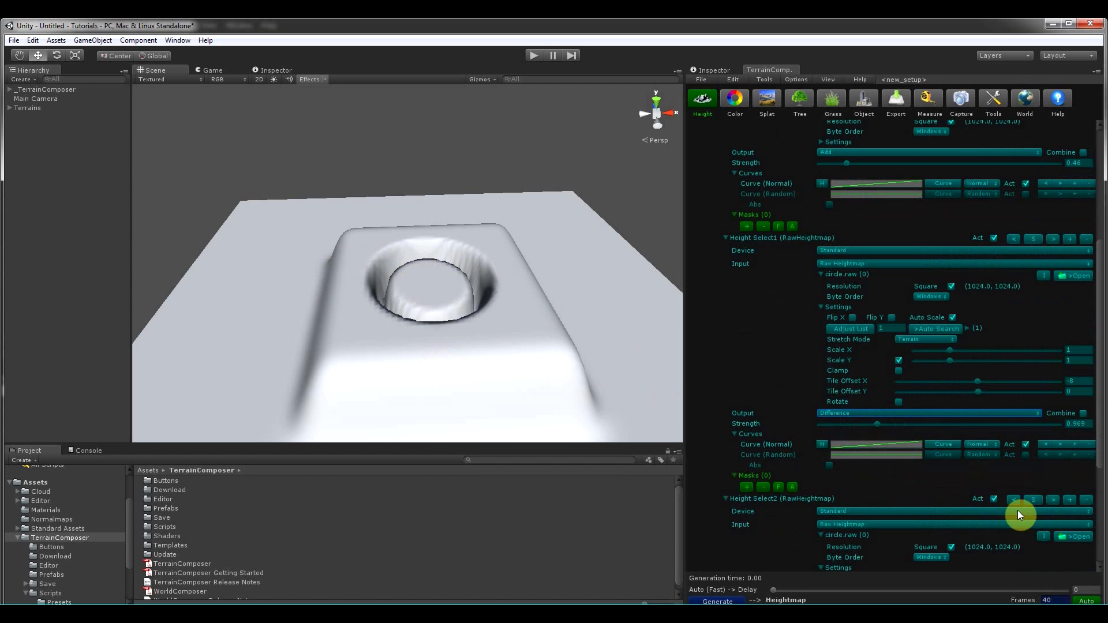
{"action": "left_click", "coordinate": [1088, 499]}
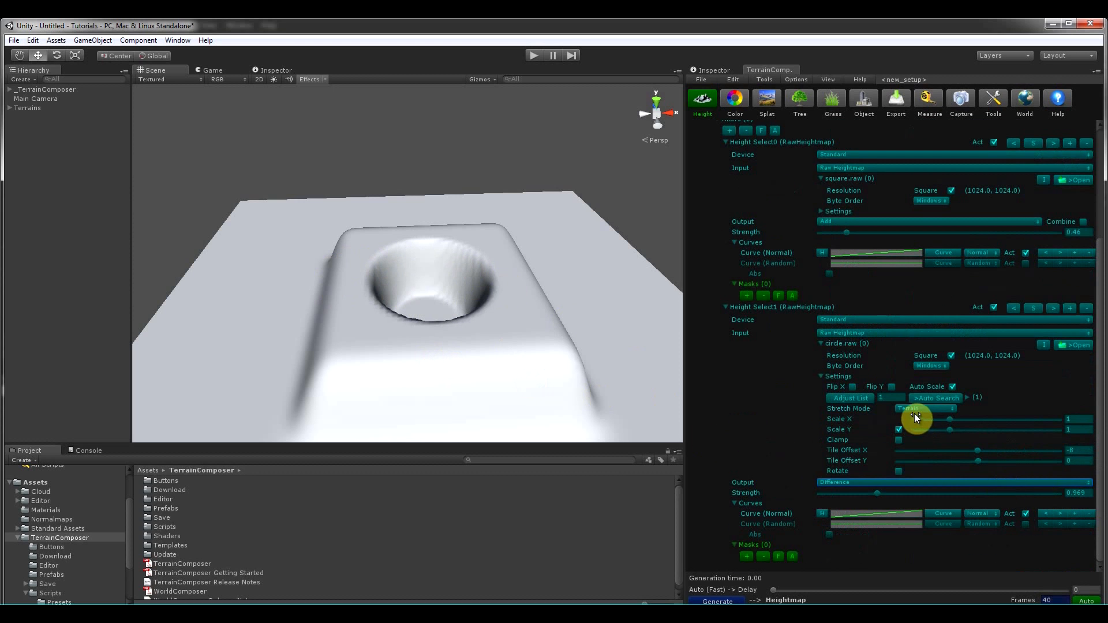
Set the circle heightmap's output to Average and add four more filters after it
{"action": "left_click", "coordinate": [849, 483]}
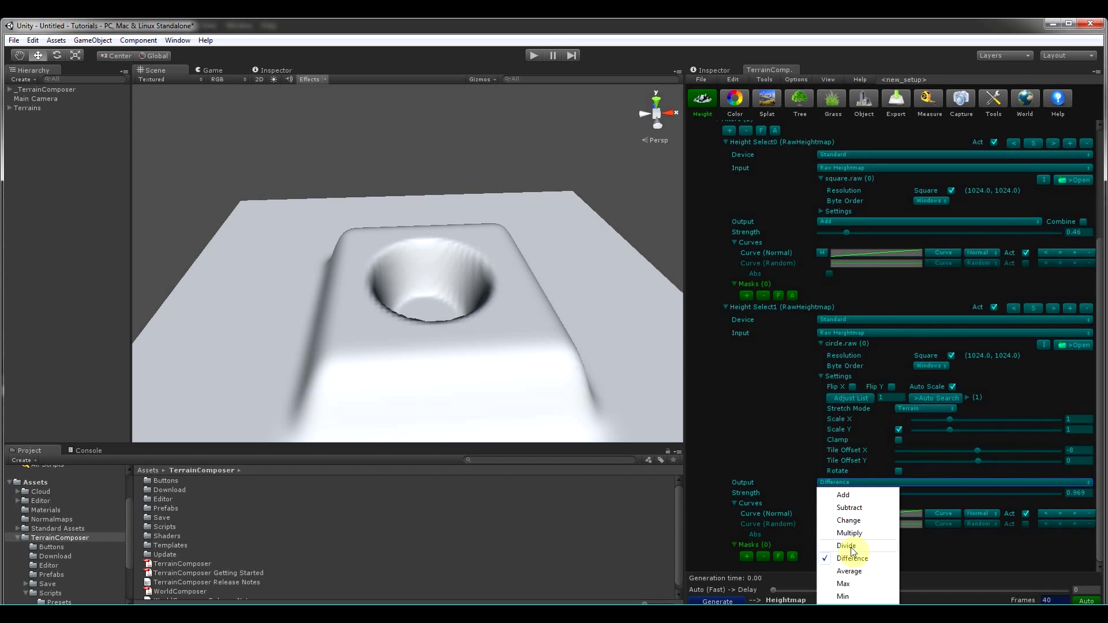
{"action": "left_click", "coordinate": [849, 572]}
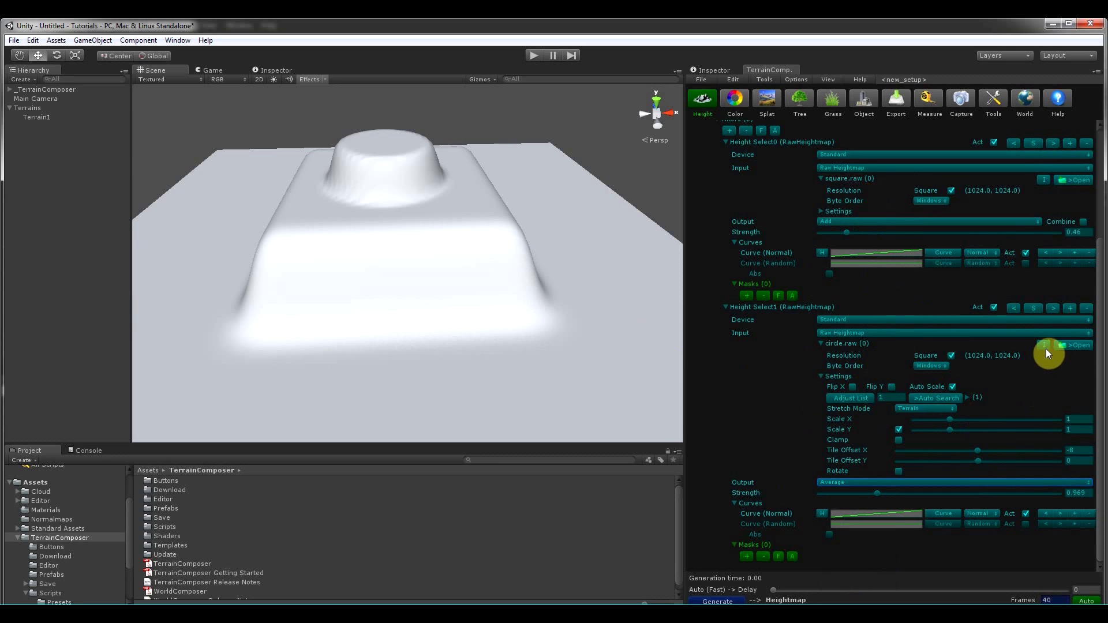
{"action": "left_click", "coordinate": [1072, 308]}
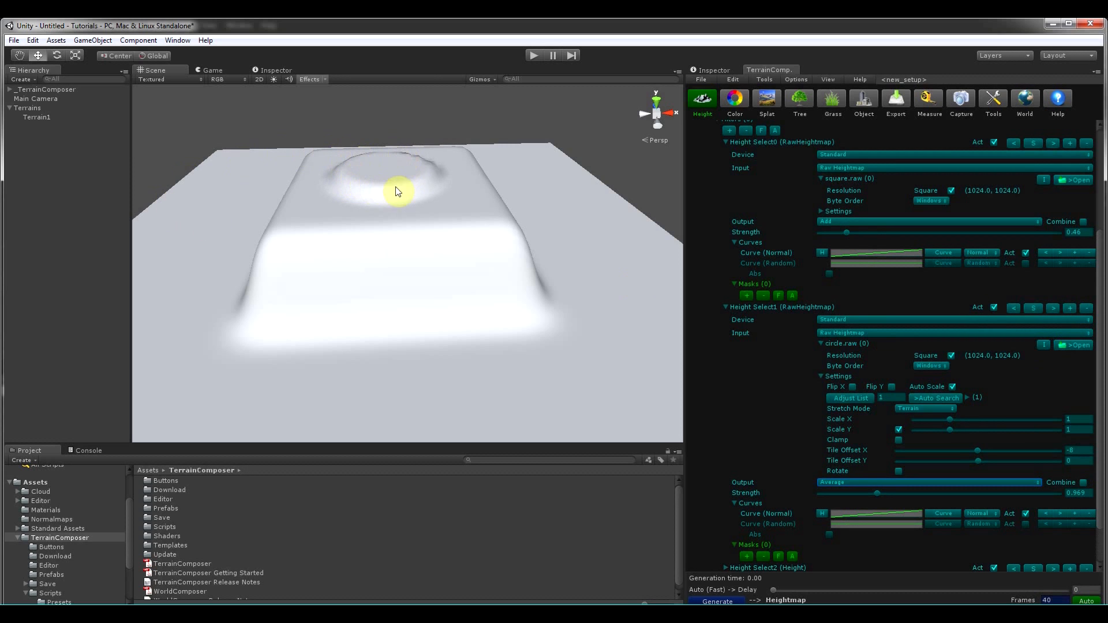
Delete the four extra height filters below the circle heightmap filter
{"action": "scroll", "coordinate": [923, 433], "scroll_direction": "down", "scroll_amount": 3}
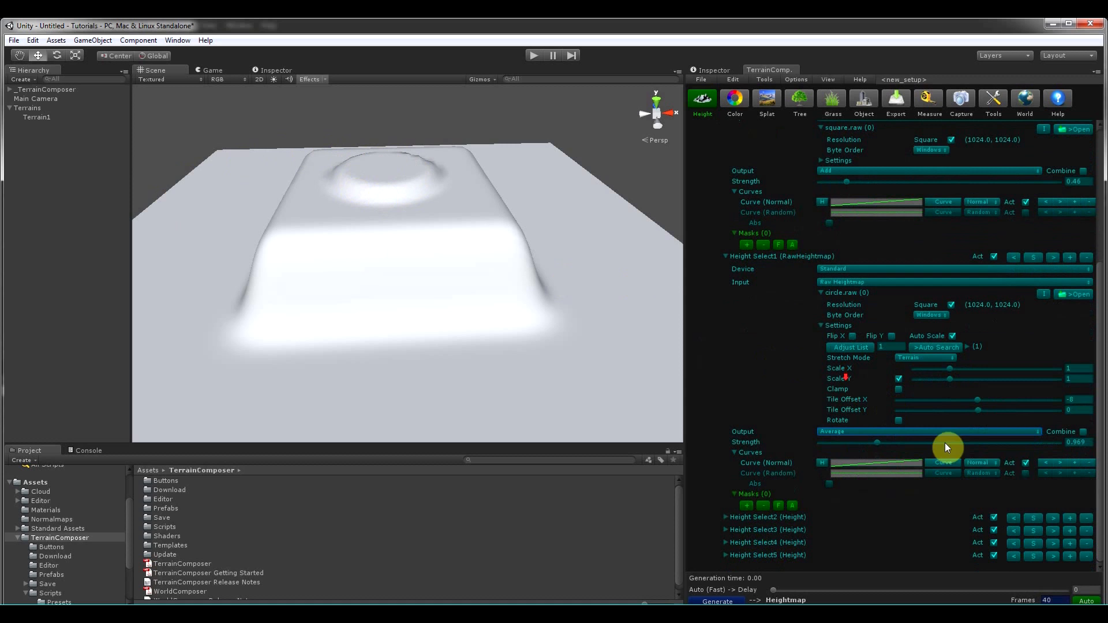
{"action": "left_click", "coordinate": [1086, 529]}
{"action": "left_click", "coordinate": [1088, 543]}
{"action": "left_click", "coordinate": [1088, 556]}
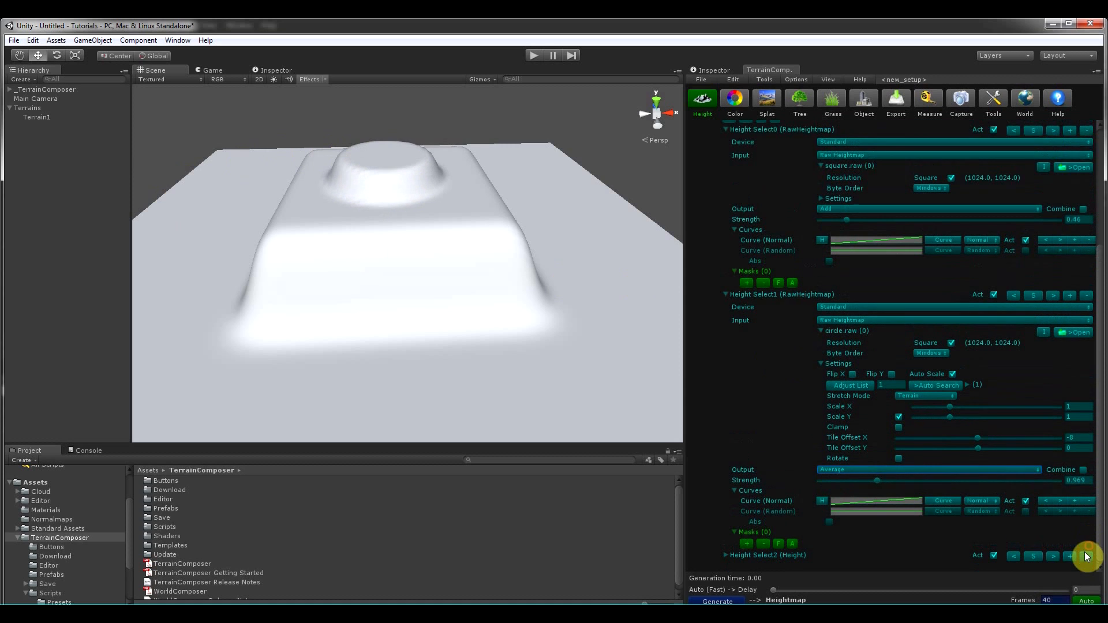
{"action": "left_click", "coordinate": [1088, 556]}
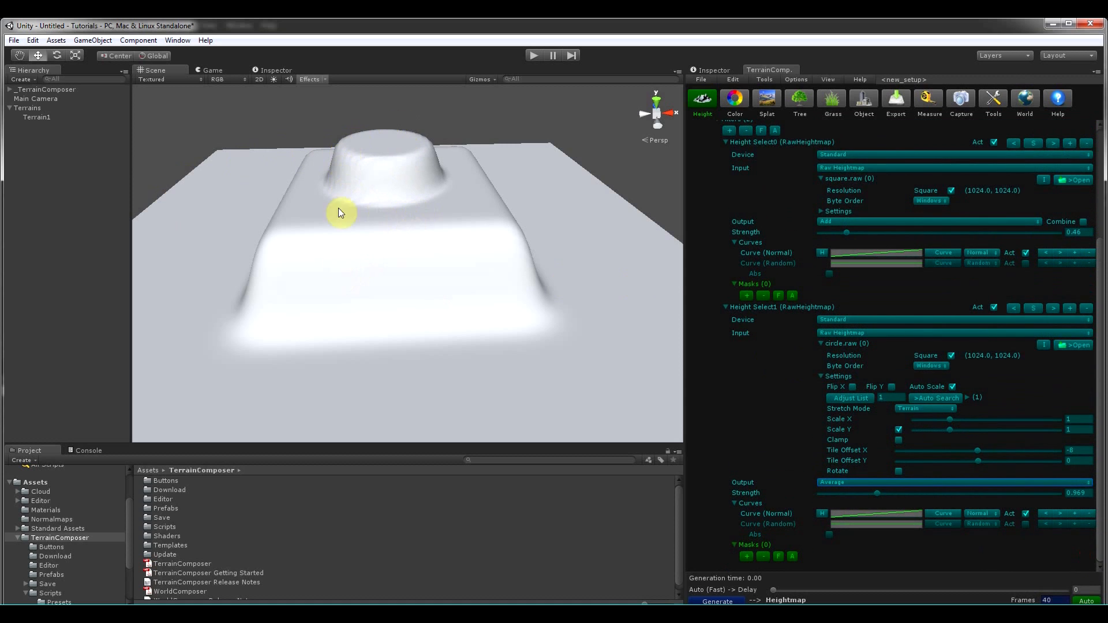
Set the square heightmap filter's output to Average
{"action": "left_click", "coordinate": [861, 224]}
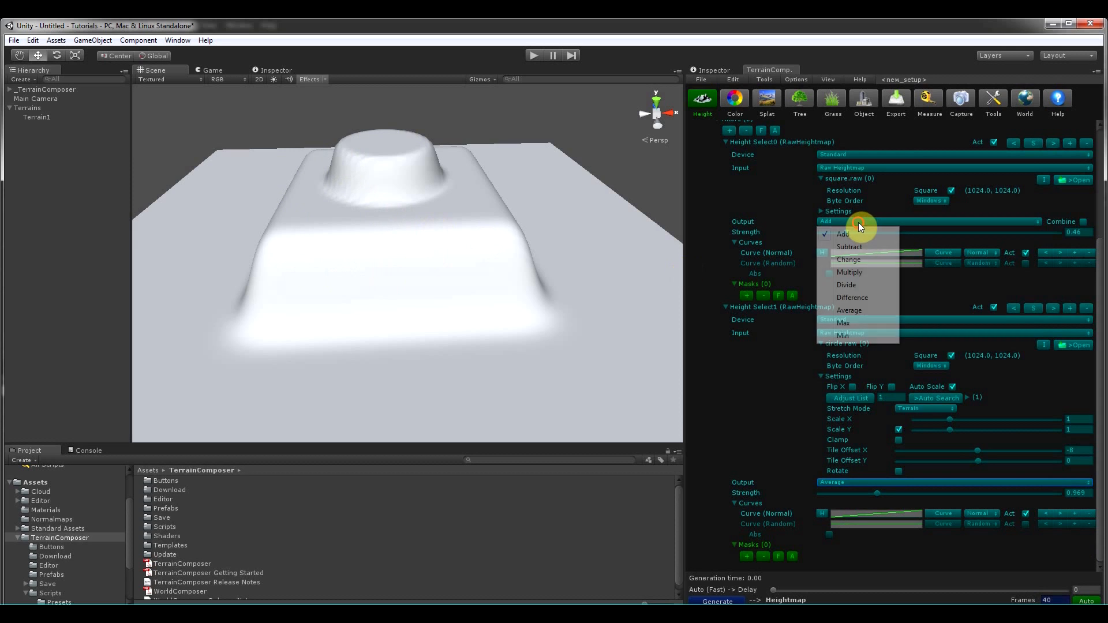
{"action": "left_click", "coordinate": [855, 314]}
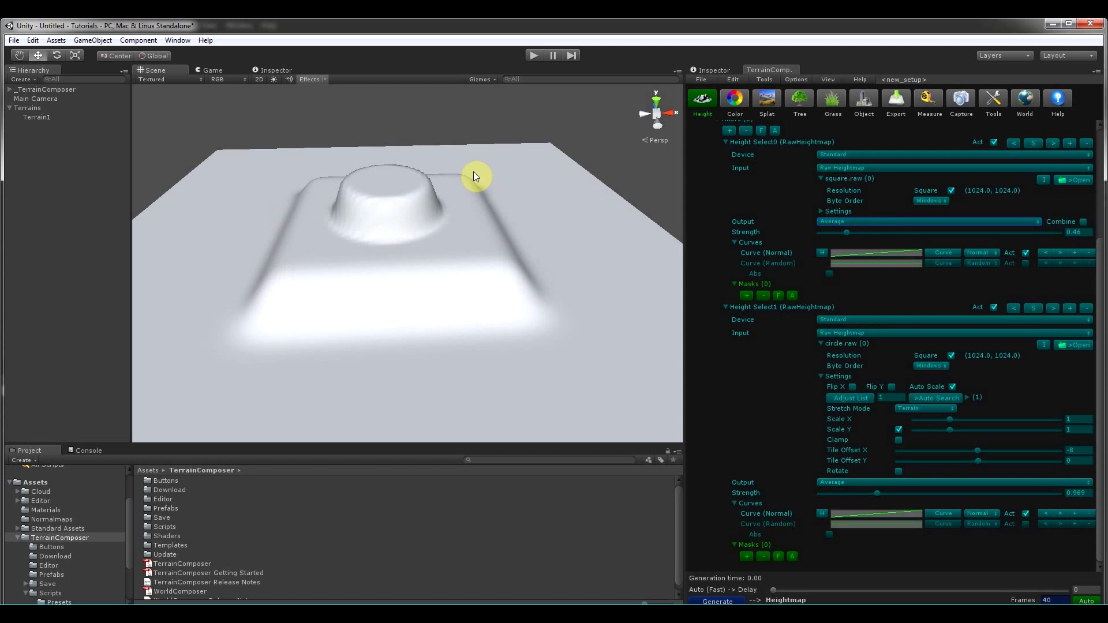
Set the circle heightmap's output to Max and its Tile Offset X to about -171
{"action": "left_click", "coordinate": [861, 483]}
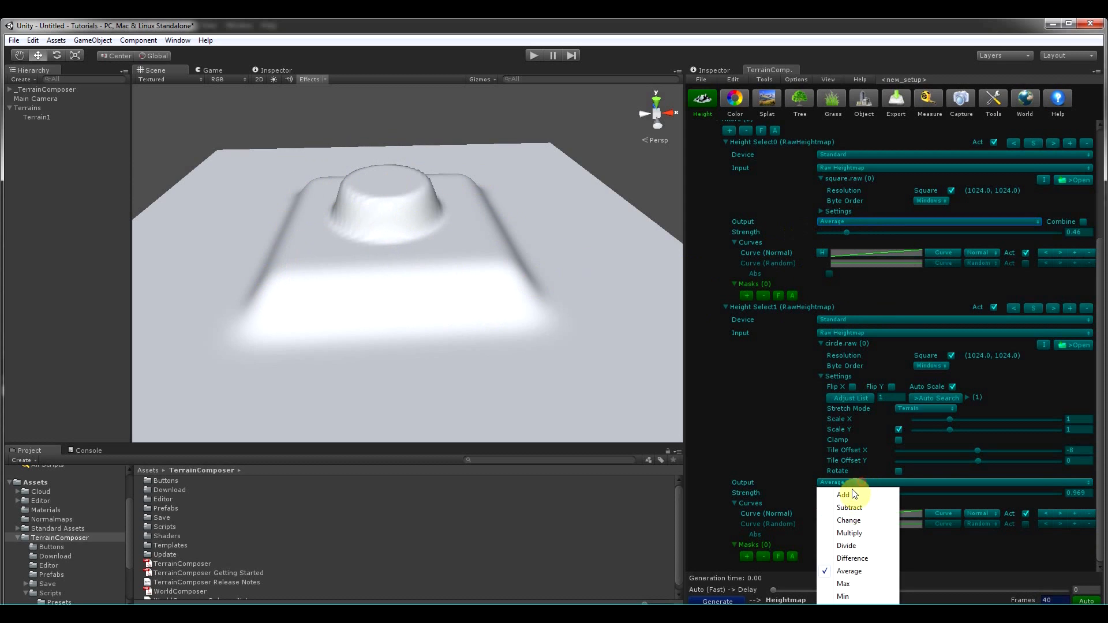
{"action": "left_click", "coordinate": [845, 584]}
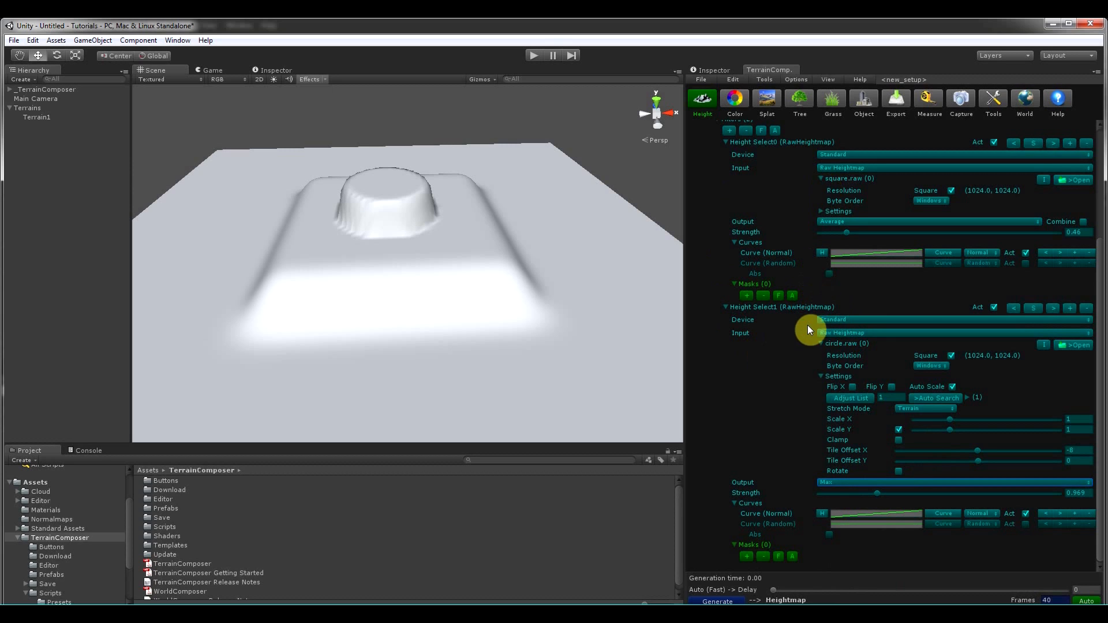
{"action": "left_click_drag", "start_coordinate": [992, 459], "coordinate": [942, 454]}
{"action": "left_click_drag", "start_coordinate": [297, 198], "coordinate": [472, 232], "text": "alt"}
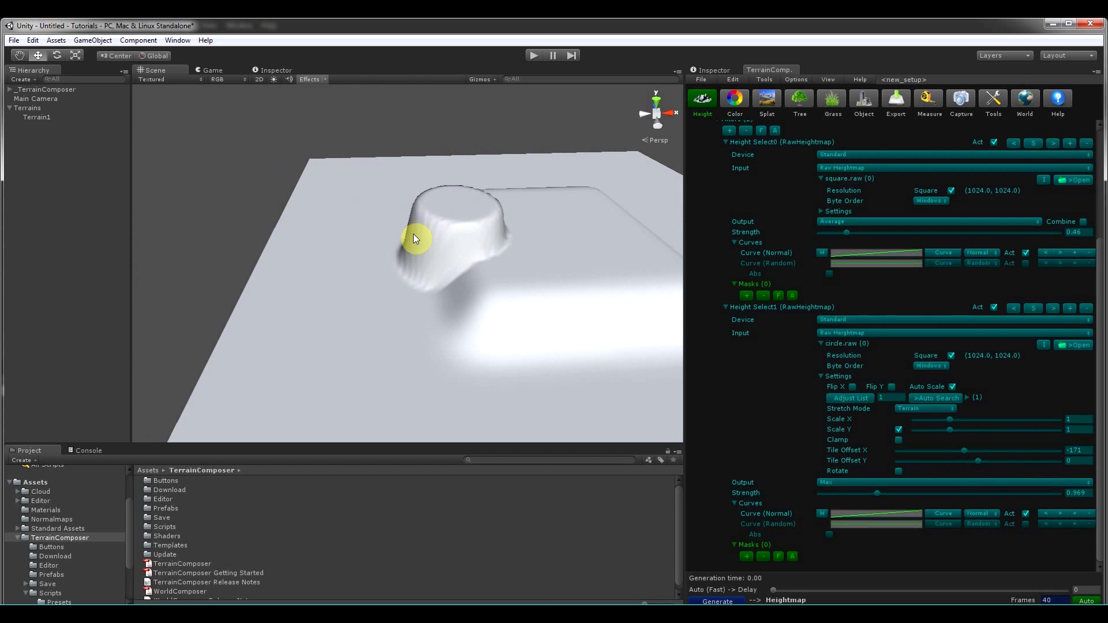
Set the circle heightmap's output to Min and its Tile Offset X to about -43
{"action": "left_click", "coordinate": [824, 482]}
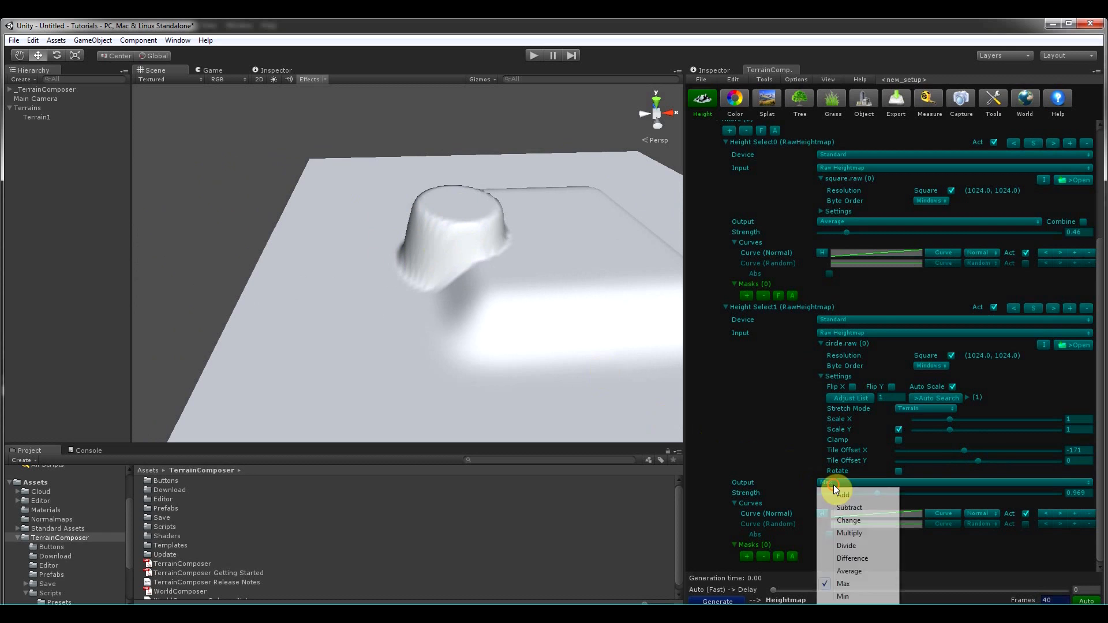
{"action": "left_click", "coordinate": [843, 587]}
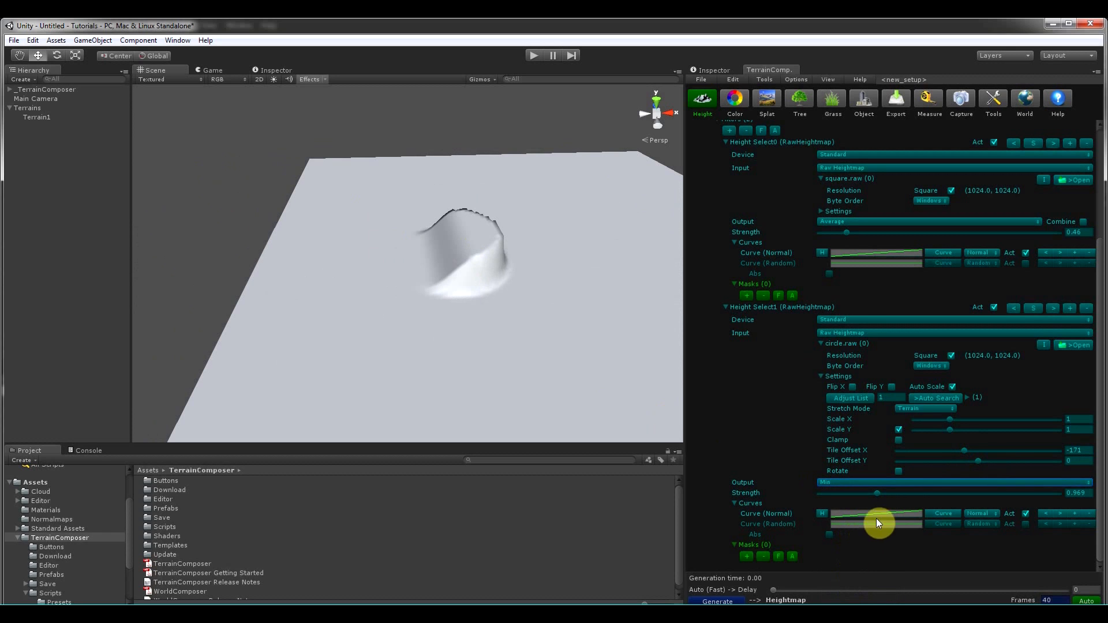
{"action": "left_click_drag", "start_coordinate": [966, 456], "coordinate": [977, 454]}
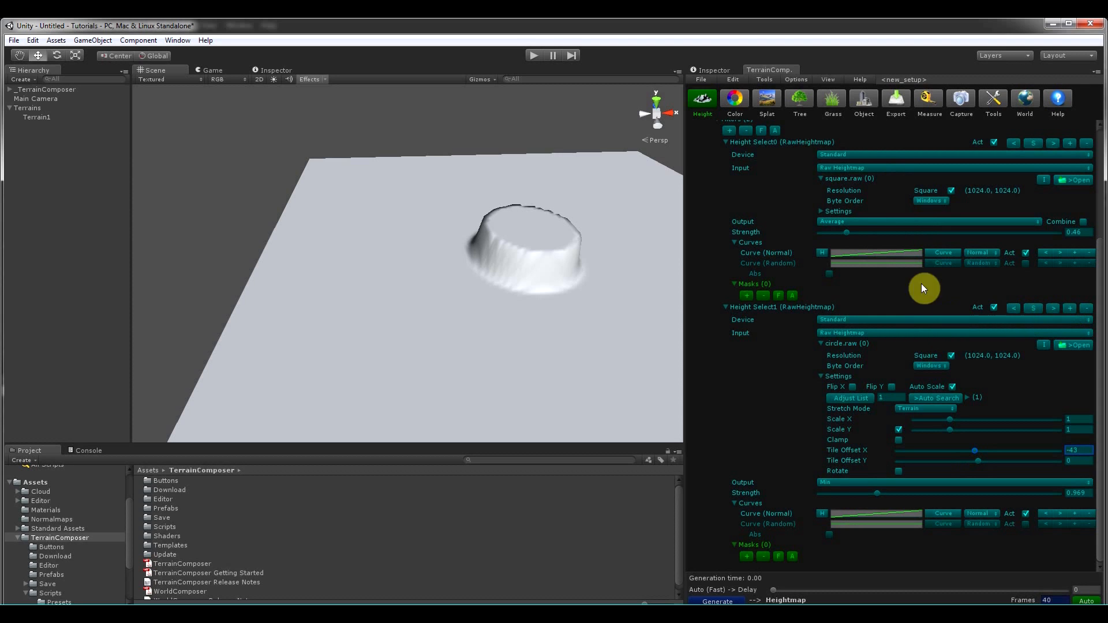
Duplicate the circle heightmap filter and set the copy's output to Max
{"action": "left_click", "coordinate": [1073, 306]}
{"action": "scroll", "coordinate": [1031, 376], "scroll_direction": "down", "scroll_amount": 8}
{"action": "left_click", "coordinate": [904, 483]}
{"action": "left_click", "coordinate": [853, 586]}
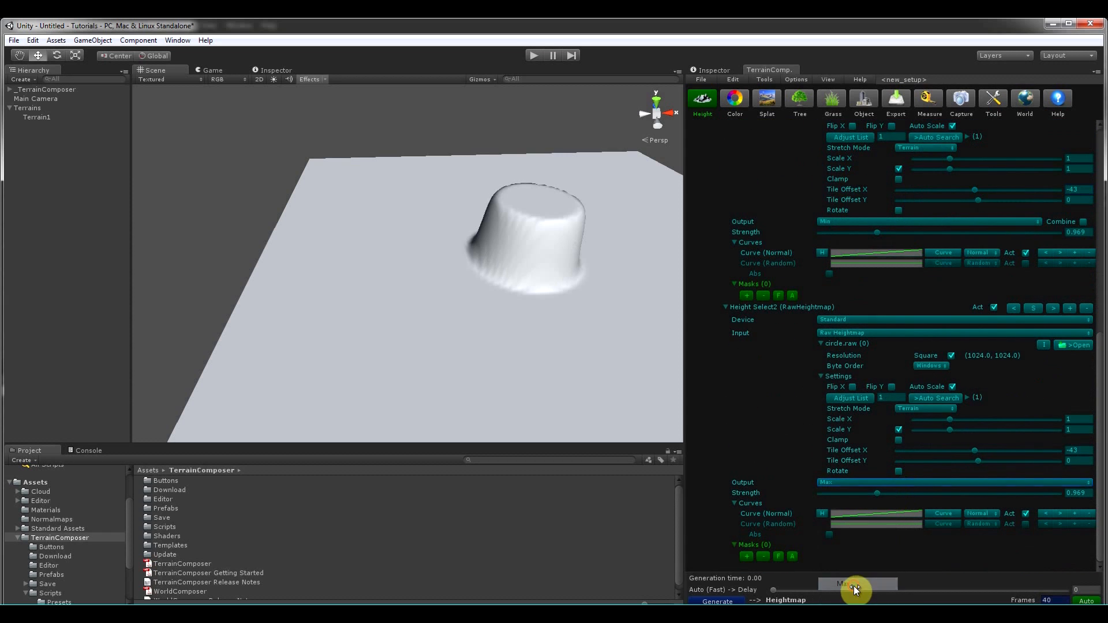
Shift the duplicated circle heightmap to a Tile Offset X of about -142 and review the combined filters
{"action": "left_click_drag", "start_coordinate": [974, 450], "coordinate": [967, 452]}
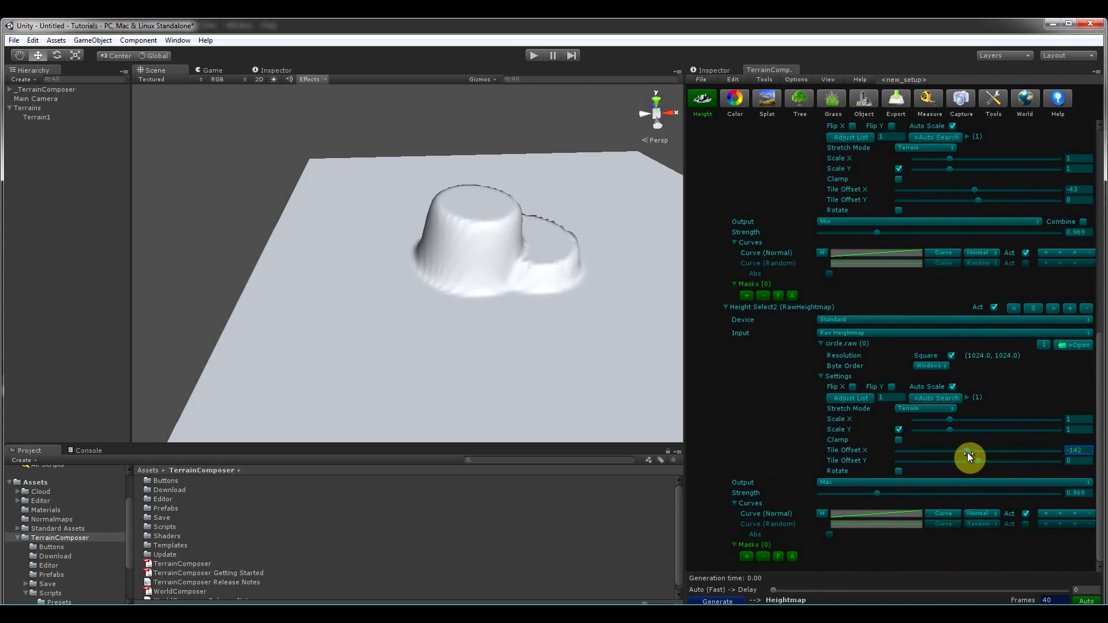
{"action": "scroll", "coordinate": [914, 282], "scroll_direction": "up", "scroll_amount": 3}
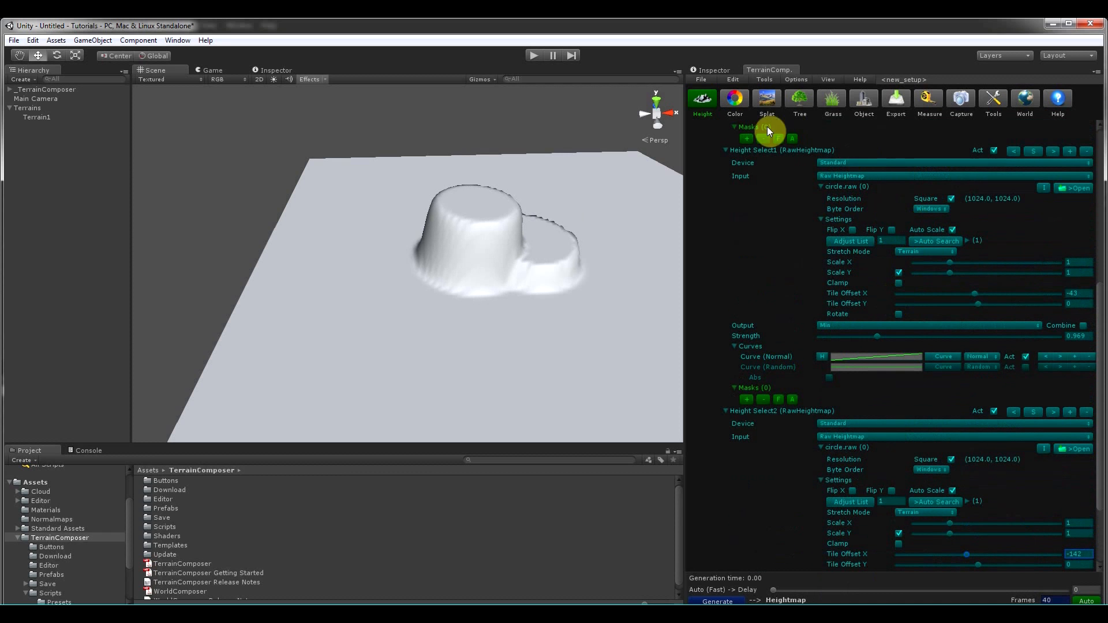
{"action": "scroll", "coordinate": [868, 519], "scroll_direction": "down", "scroll_amount": 3}
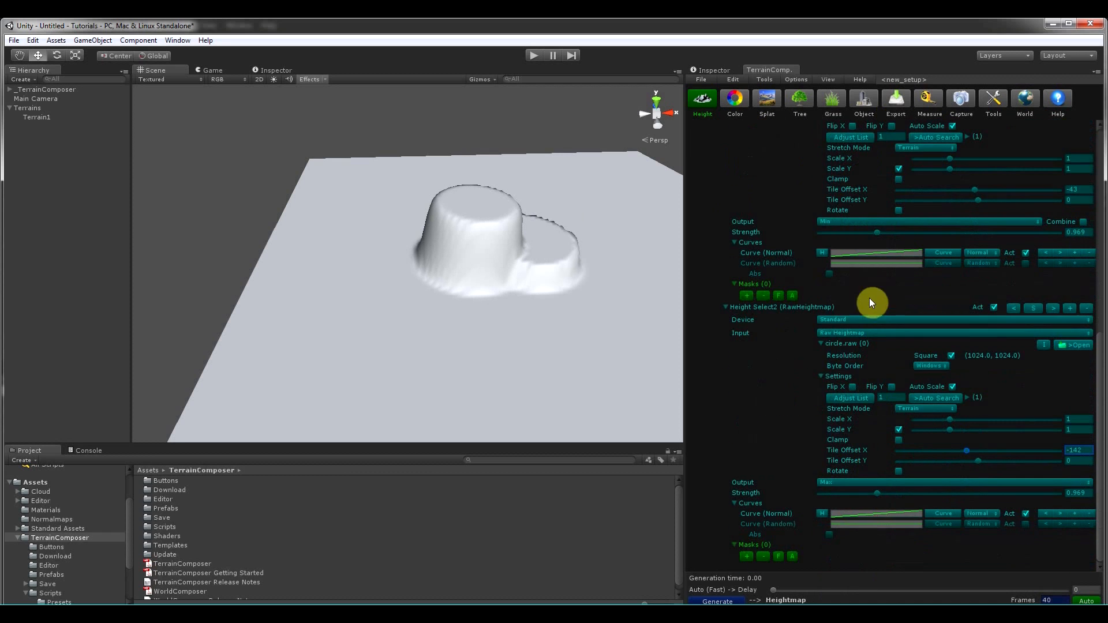
{"action": "middle_click_drag", "start_coordinate": [525, 203], "coordinate": [439, 200]}
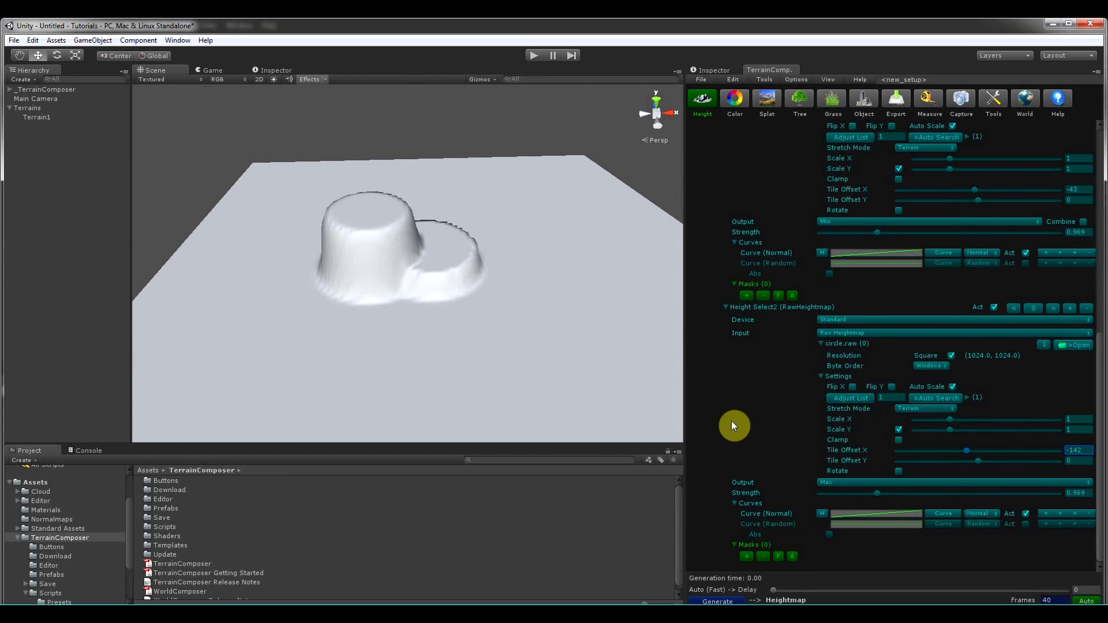
{"action": "scroll", "coordinate": [780, 407], "scroll_direction": "up", "scroll_amount": 10}
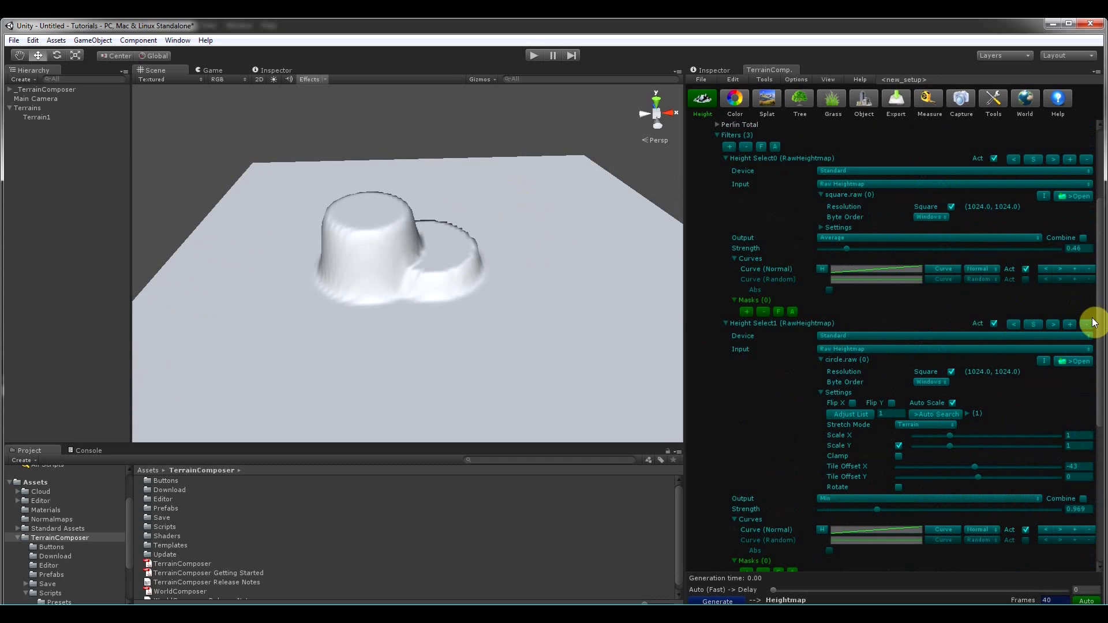
Remove both circle heightmap filters and load Island.raw from TerrainComposer Examples > Island > Heigtmaps into the remaining filter
{"action": "left_click", "coordinate": [1088, 324]}
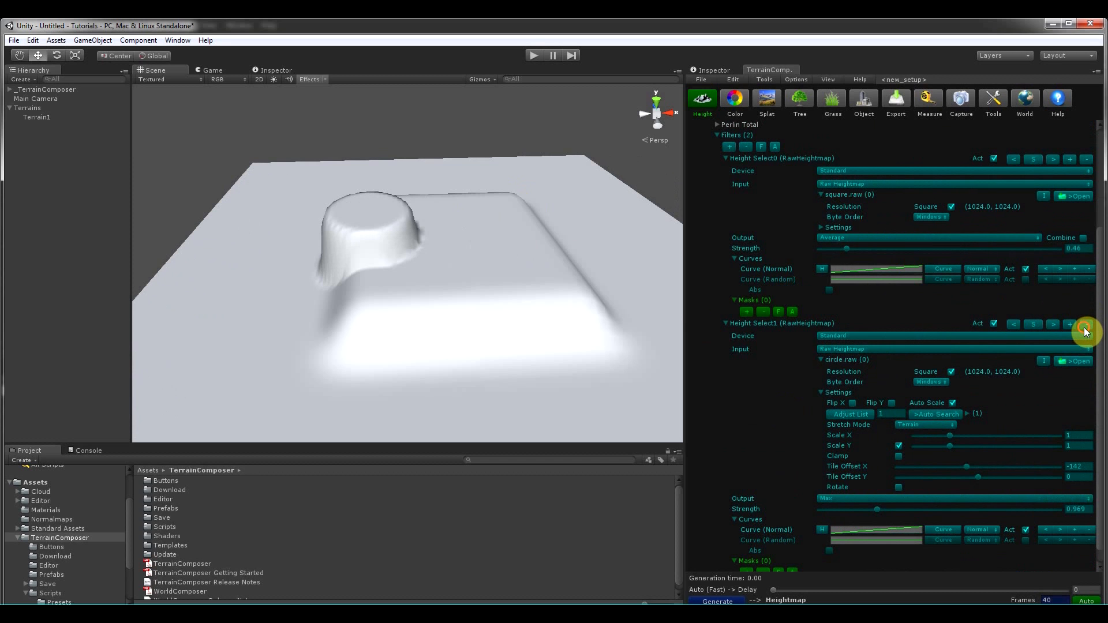
{"action": "left_click", "coordinate": [1085, 326]}
{"action": "left_click", "coordinate": [1079, 337]}
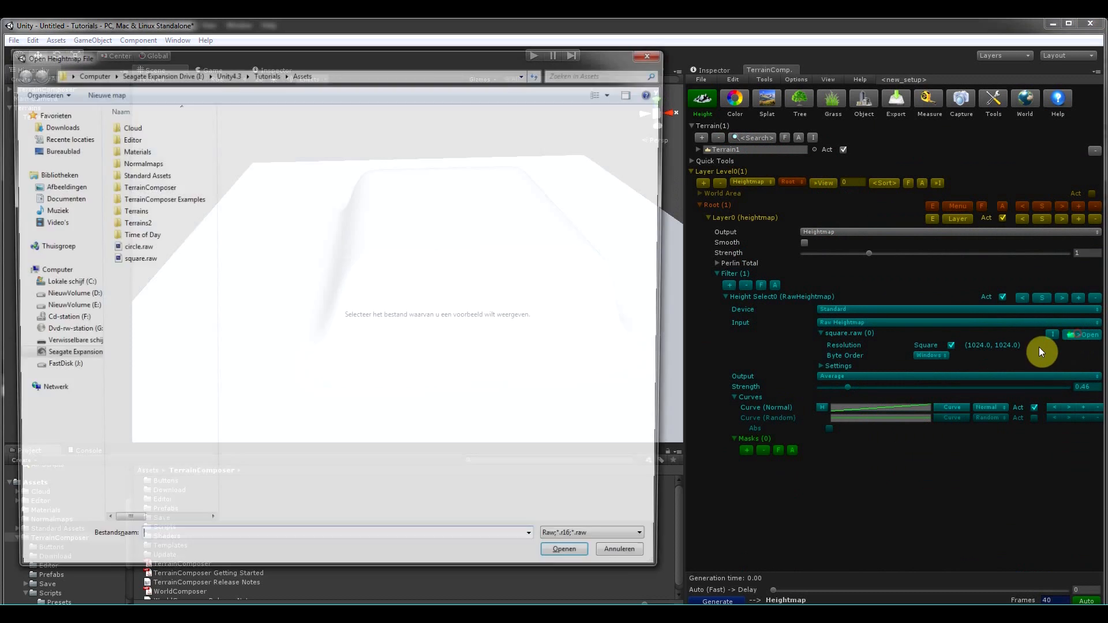
{"action": "double_click", "coordinate": [173, 201]}
{"action": "double_click", "coordinate": [128, 139]}
{"action": "double_click", "coordinate": [135, 127]}
{"action": "double_click", "coordinate": [137, 133]}
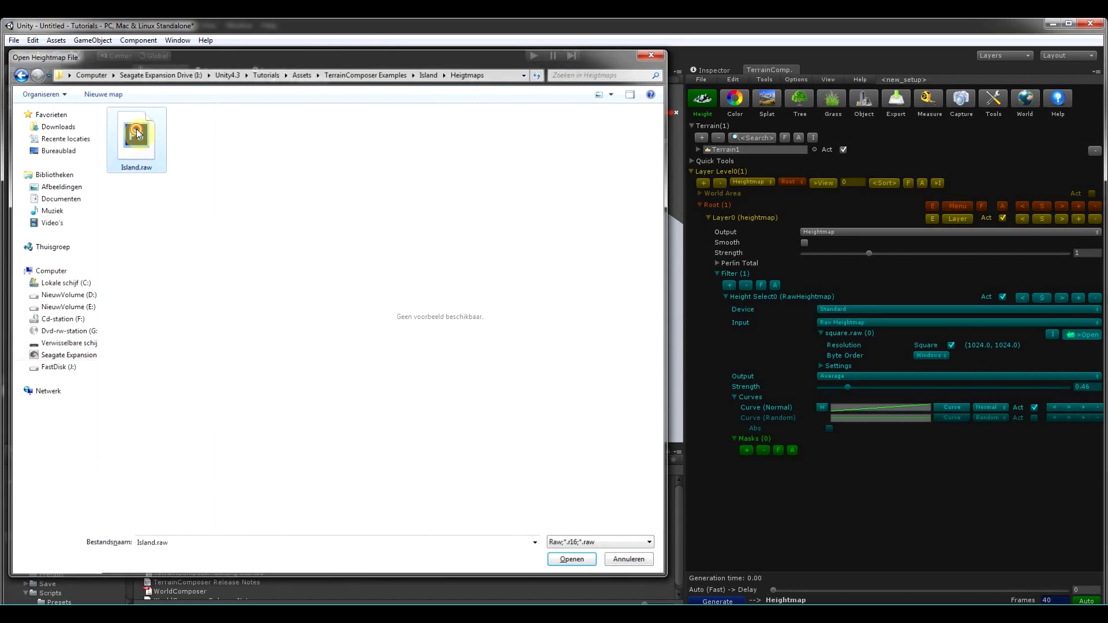
{"action": "left_click_drag", "start_coordinate": [395, 183], "coordinate": [421, 210], "text": "alt"}
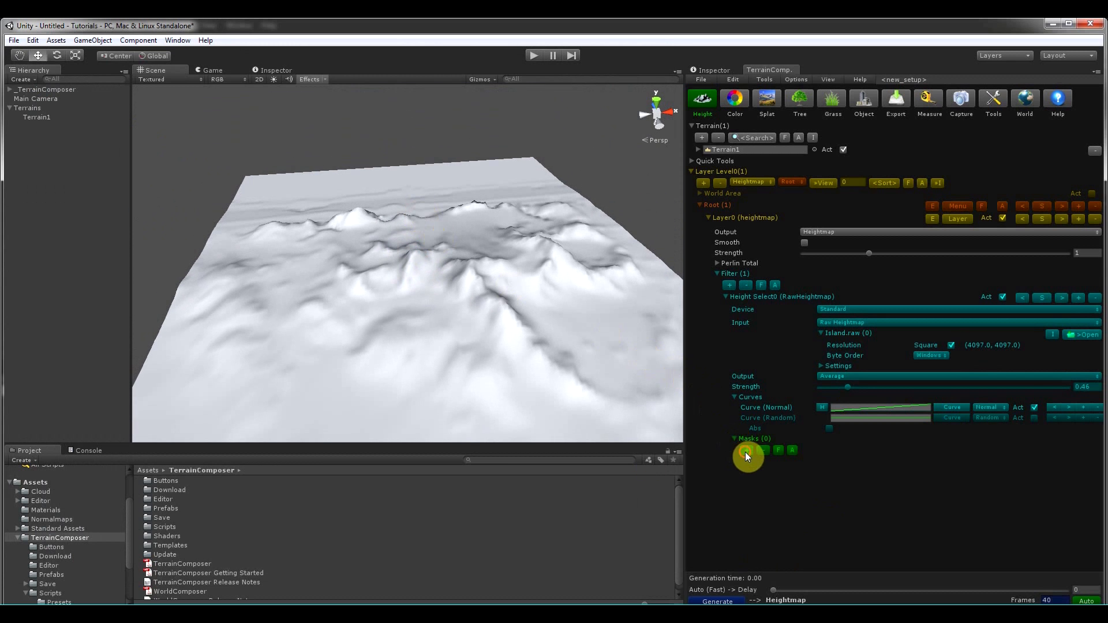
Add a mask to the Island heightmap filter, set its input to Raw Heightmap and load square.raw into it
{"action": "left_click", "coordinate": [745, 452]}
{"action": "left_click", "coordinate": [854, 488]}
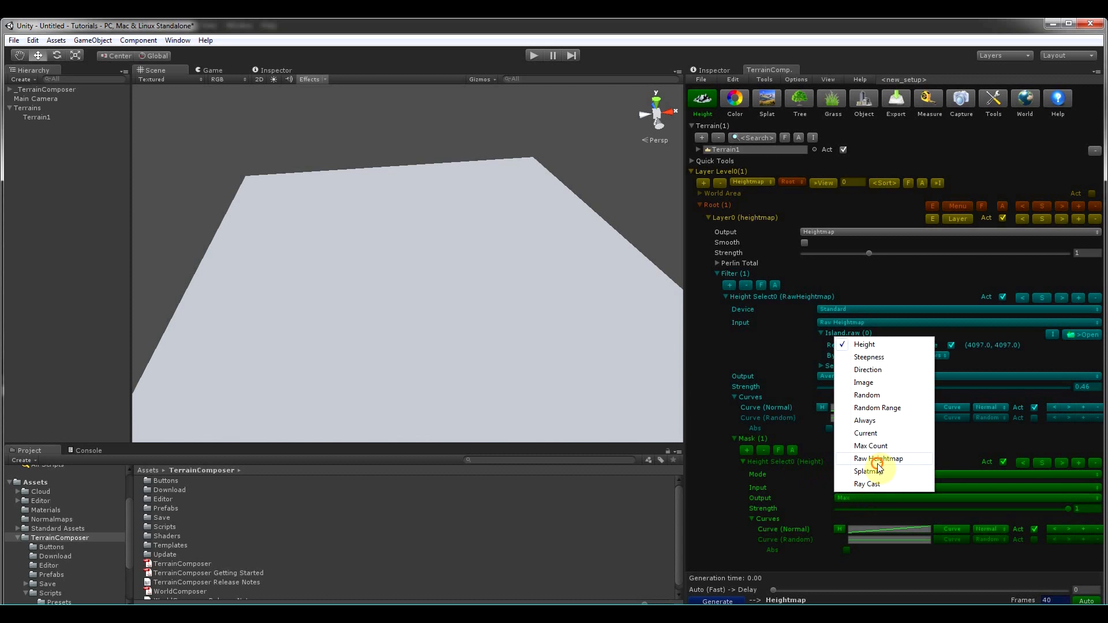
{"action": "left_click", "coordinate": [878, 459]}
{"action": "left_click", "coordinate": [1080, 496]}
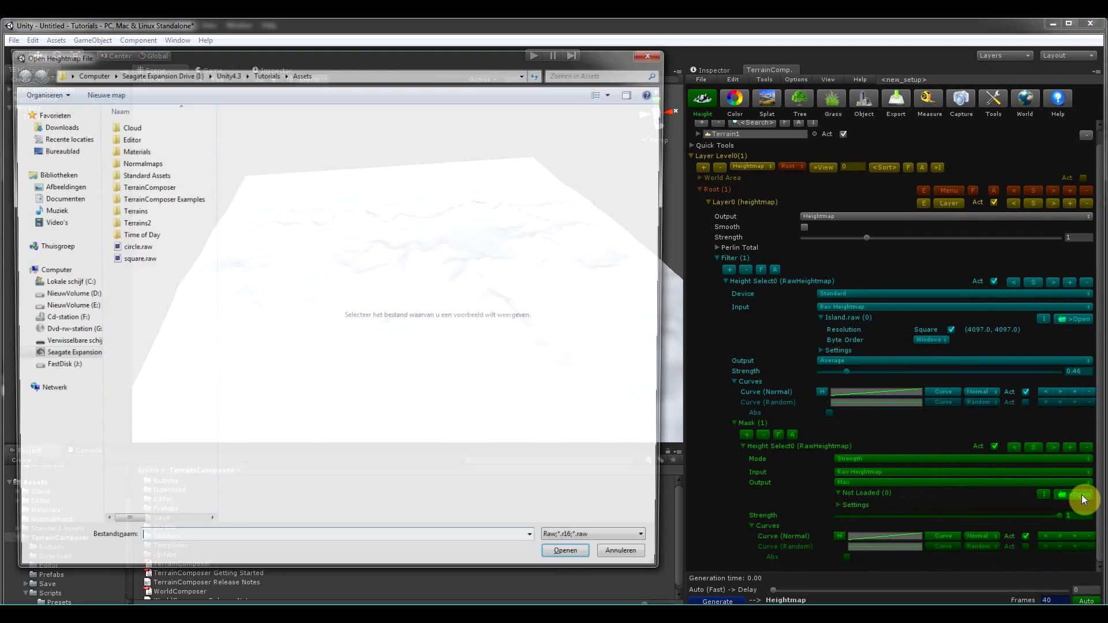
{"action": "double_click", "coordinate": [143, 258]}
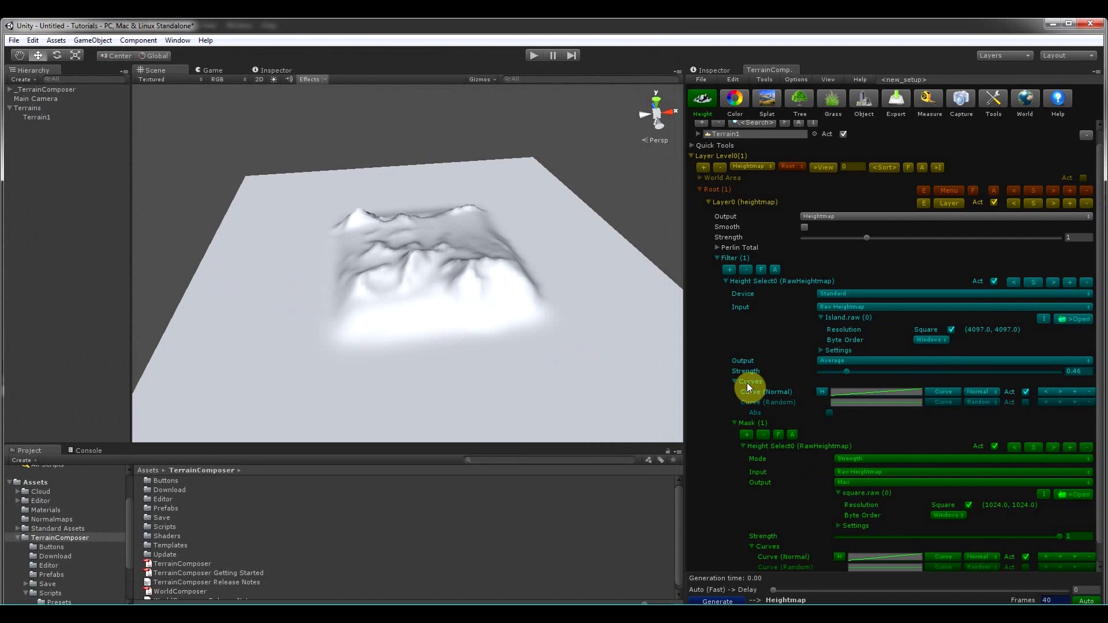
Switch to Photoshop and examine the edge of the white square in square.raw up close
{"action": "scroll", "coordinate": [744, 405], "scroll_direction": "down", "scroll_amount": 1}
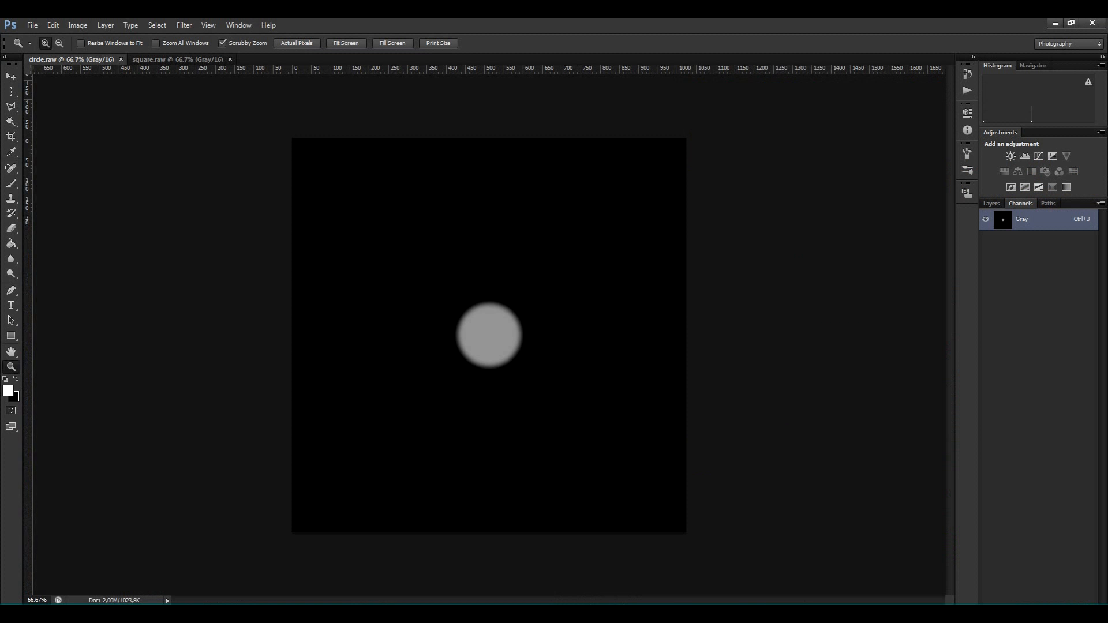
{"action": "left_click", "coordinate": [177, 60]}
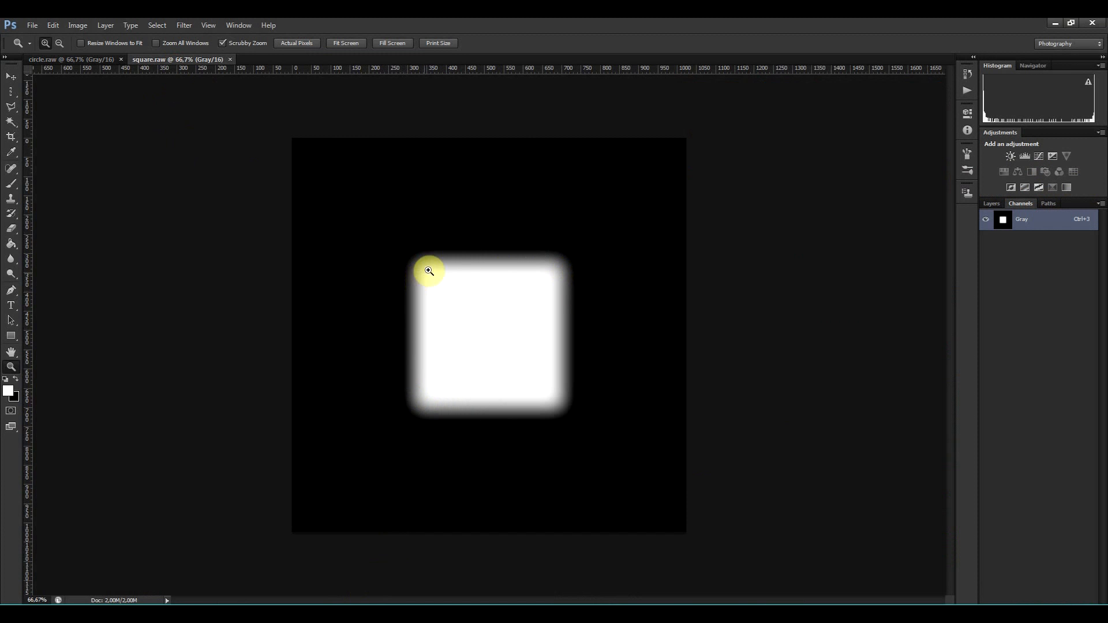
{"action": "left_click_drag", "start_coordinate": [411, 267], "coordinate": [460, 322]}
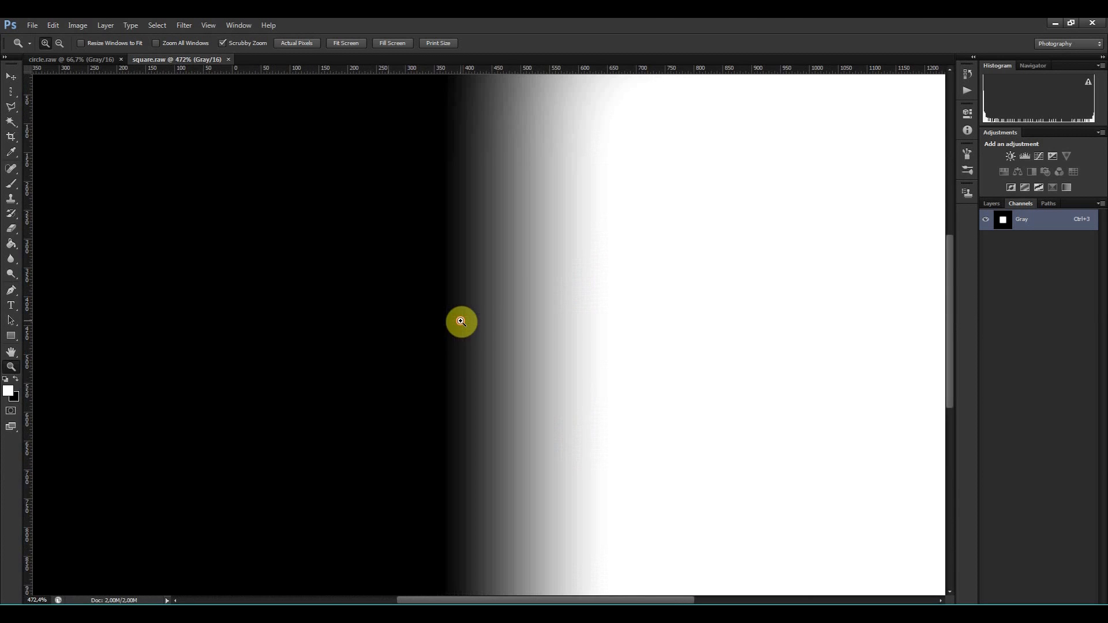